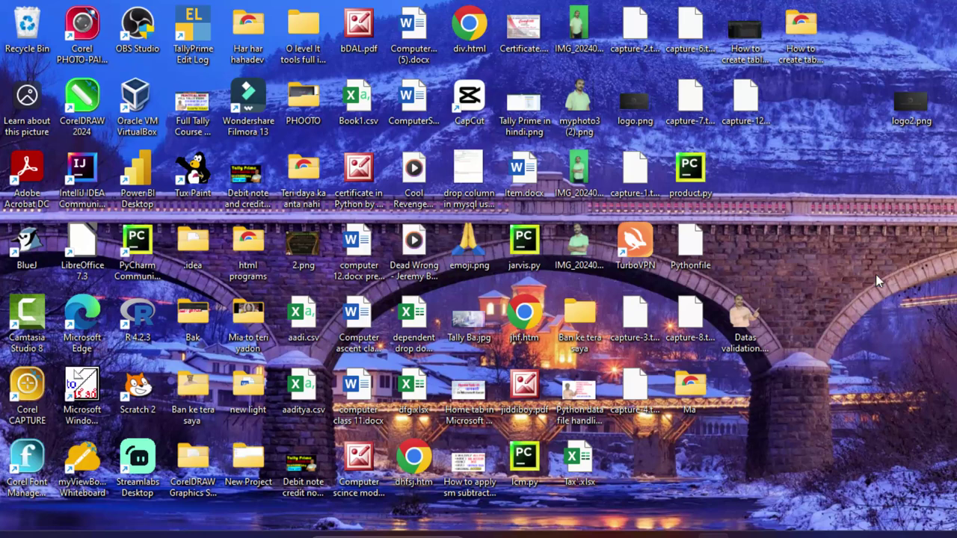
Refresh the Windows desktop twice from its right-click menu.
{"action": "right_click", "coordinate": [802, 195]}
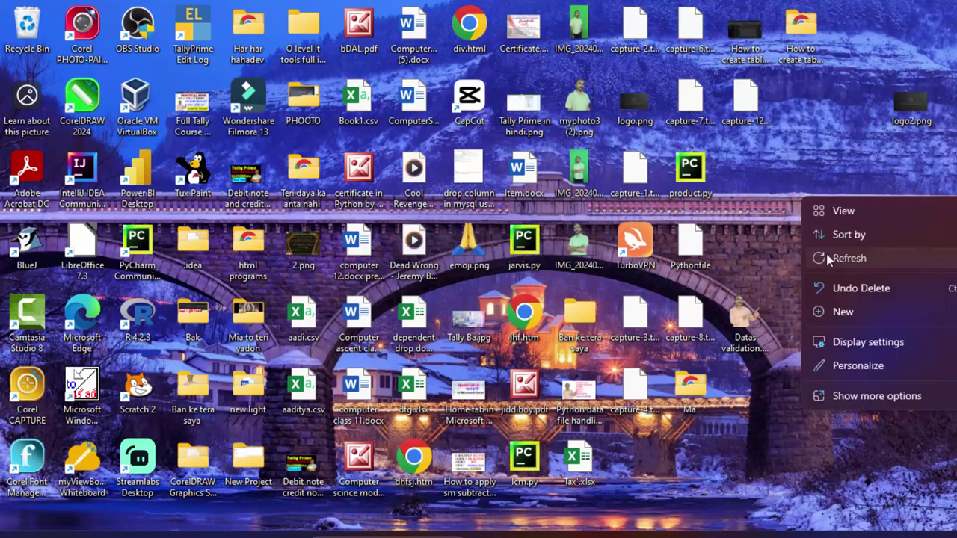
{"action": "left_click", "coordinate": [826, 257]}
{"action": "right_click", "coordinate": [812, 238]}
{"action": "left_click", "coordinate": [848, 292]}
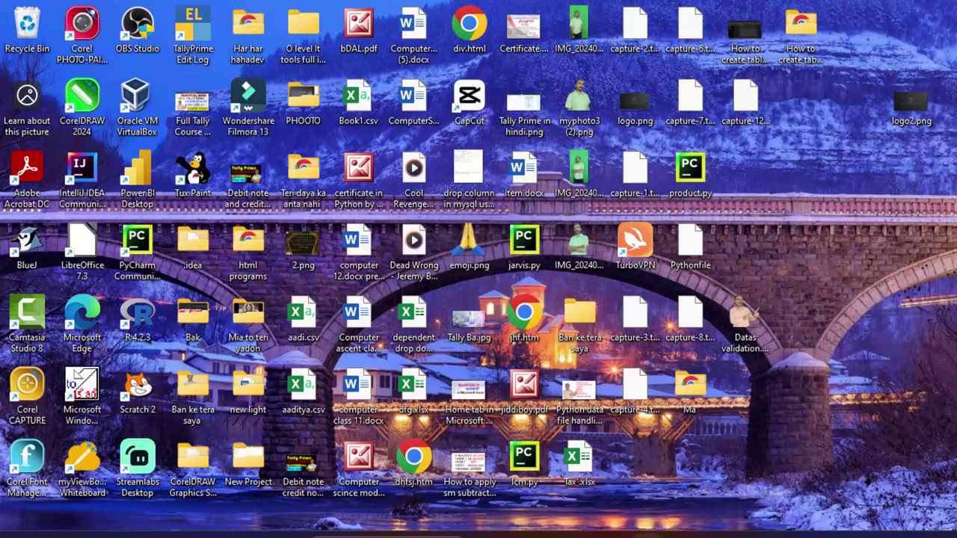
Bring Book1.xlsx to the front and click cells A6, C6 and C4 to move the green band.
{"action": "mouse_move", "coordinate": [648, 532]}
{"action": "left_click", "coordinate": [583, 490]}
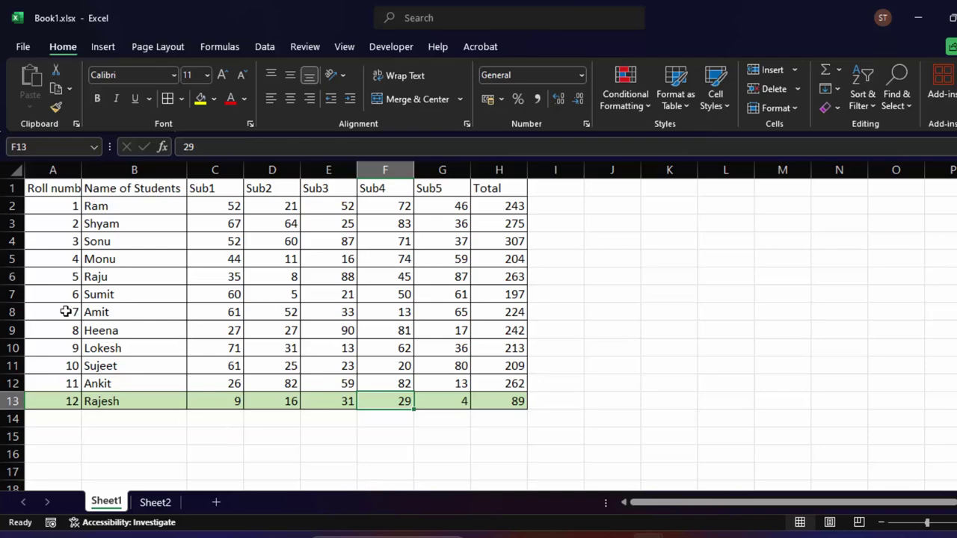
{"action": "left_click", "coordinate": [65, 277]}
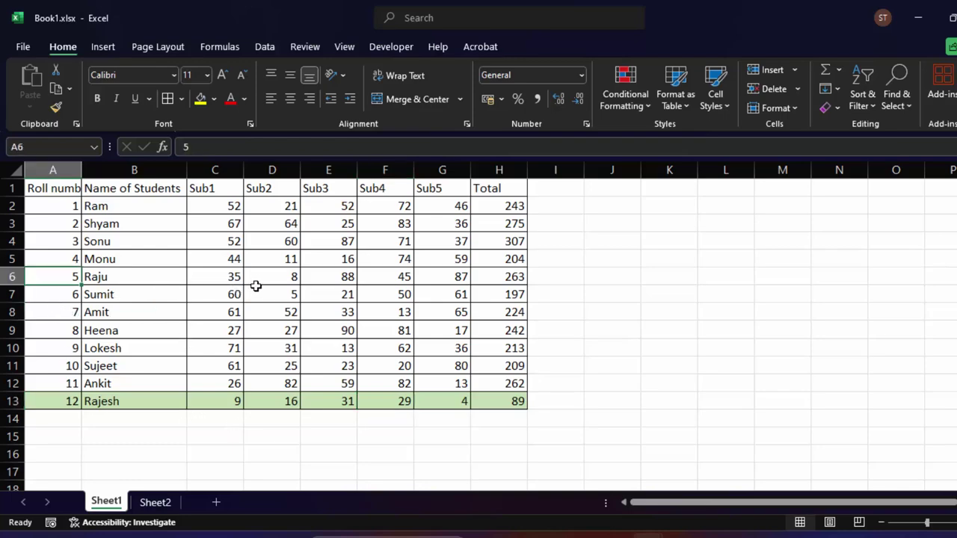
{"action": "left_click", "coordinate": [221, 276]}
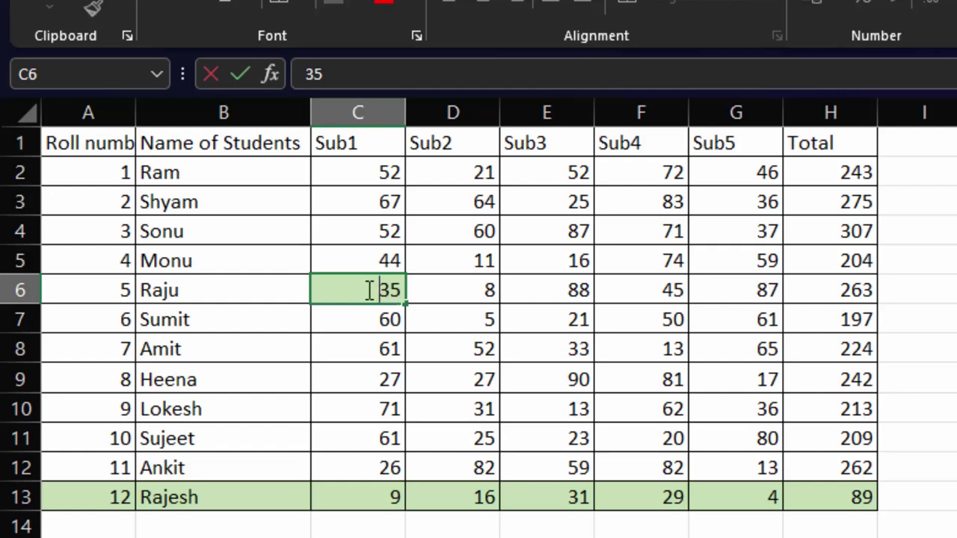
{"action": "left_click", "coordinate": [371, 222]}
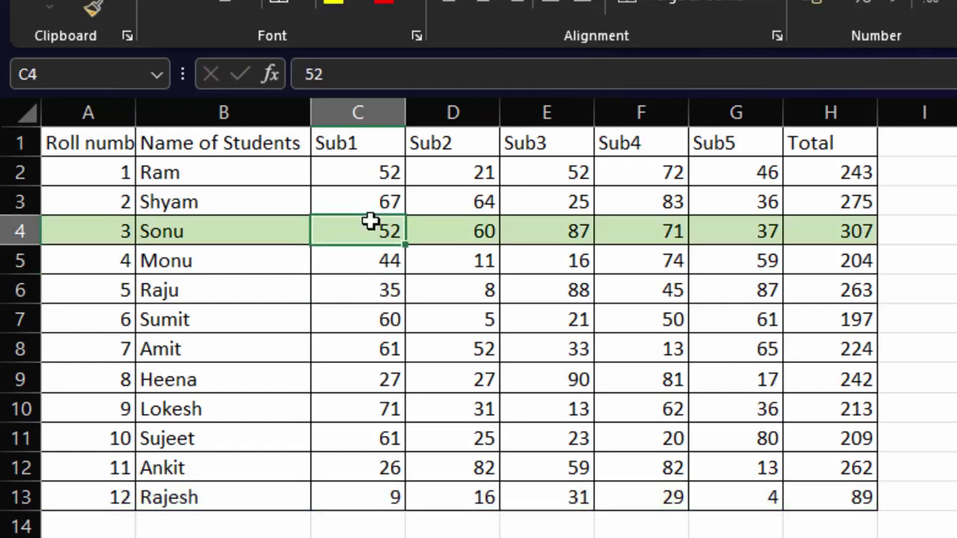
{"action": "double_click", "coordinate": [371, 225]}
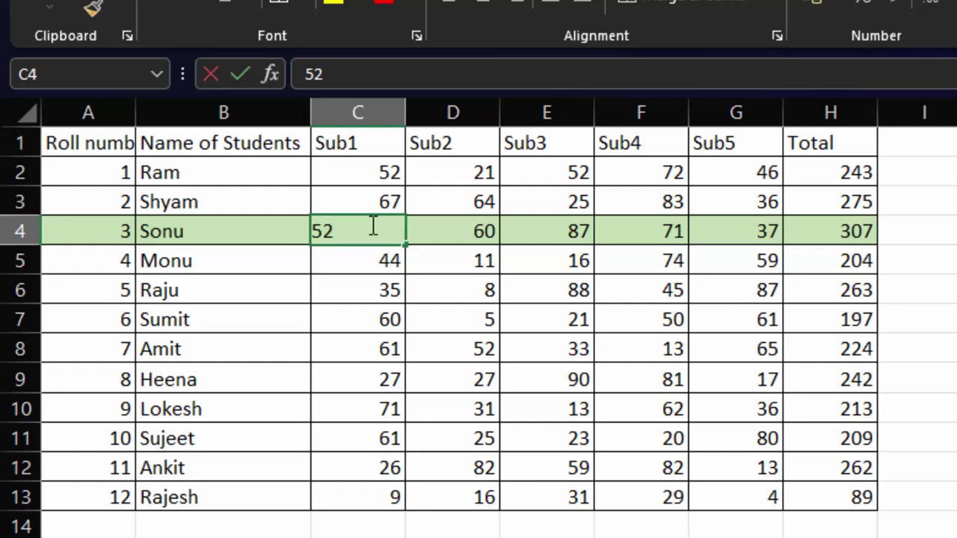
{"action": "double_click", "coordinate": [381, 288]}
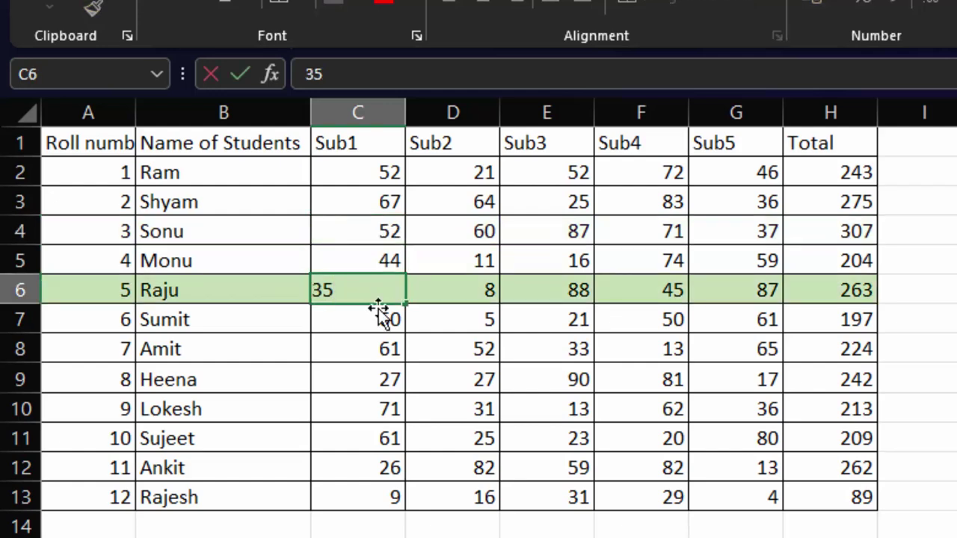
Move the highlight between Heena's, Monu's and Sonu's rows via cells D9, D5 and D4.
{"action": "left_click", "coordinate": [463, 370]}
{"action": "left_click", "coordinate": [466, 267]}
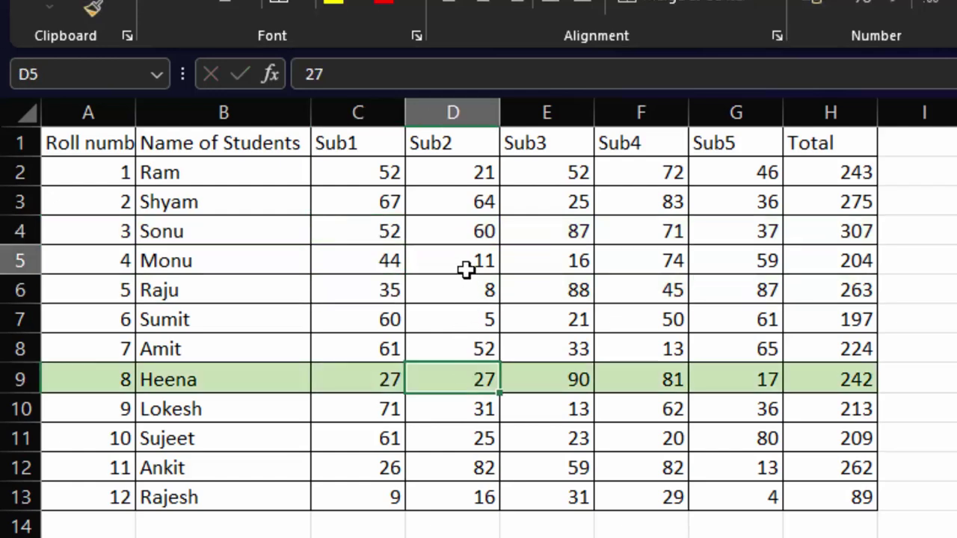
{"action": "double_click", "coordinate": [465, 262]}
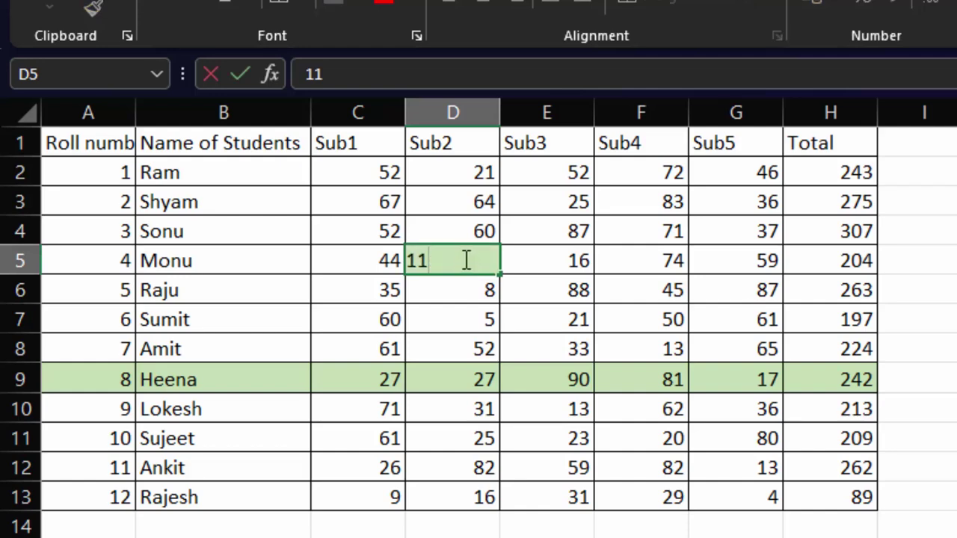
{"action": "left_click", "coordinate": [457, 231]}
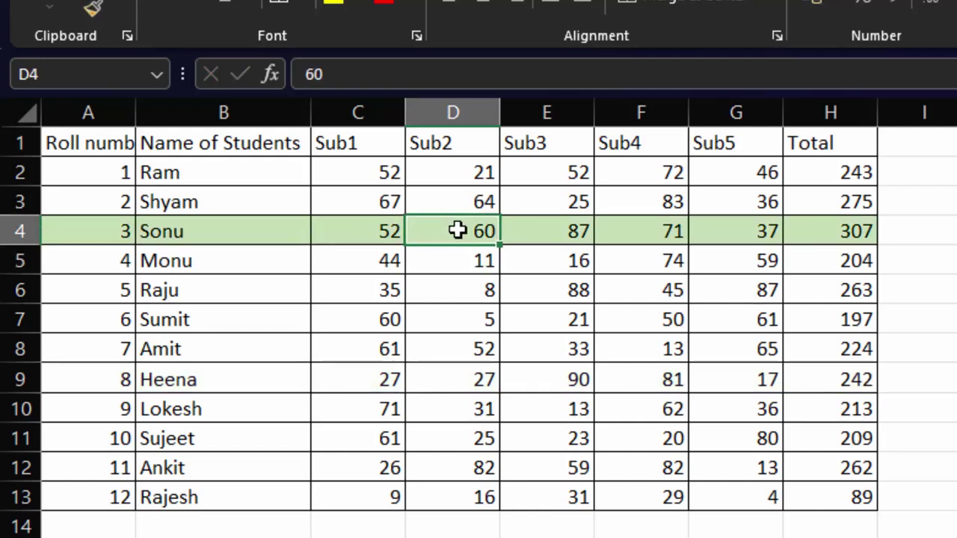
{"action": "left_click", "coordinate": [461, 264]}
{"action": "double_click", "coordinate": [463, 267]}
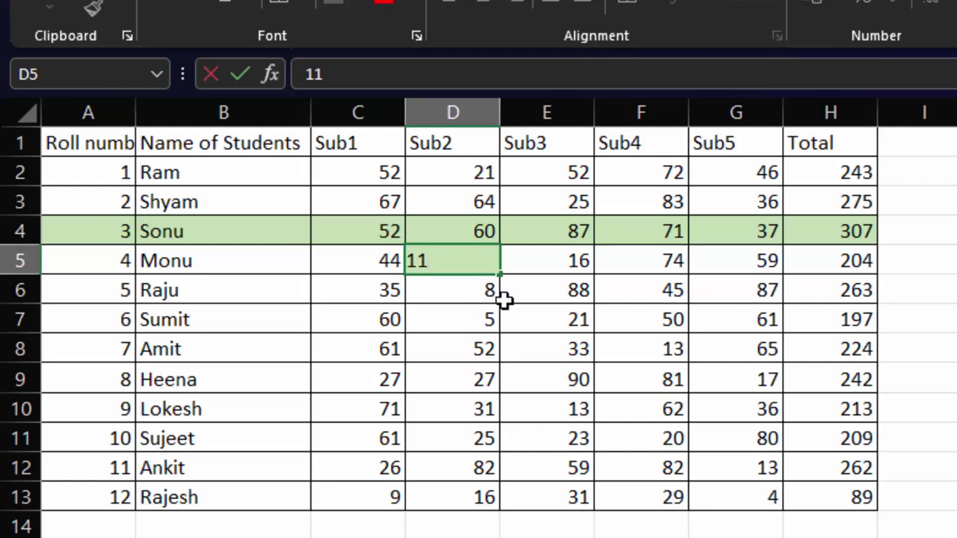
Step the highlight through Sumit's, Sujeet's, Lokesh's, Ankit's, Rajesh's and Amit's rows.
{"action": "left_click", "coordinate": [539, 319]}
{"action": "left_click", "coordinate": [609, 442]}
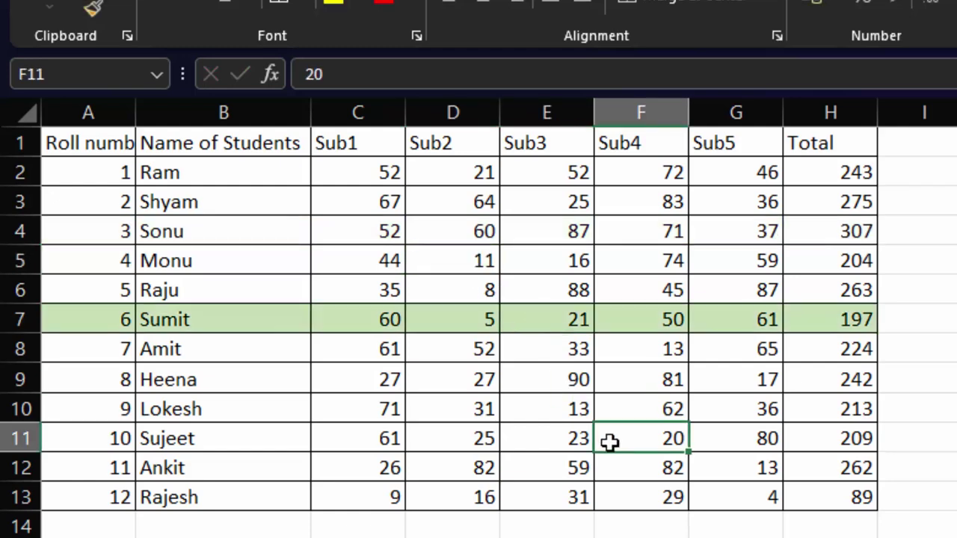
{"action": "left_click", "coordinate": [645, 403]}
{"action": "double_click", "coordinate": [643, 407]}
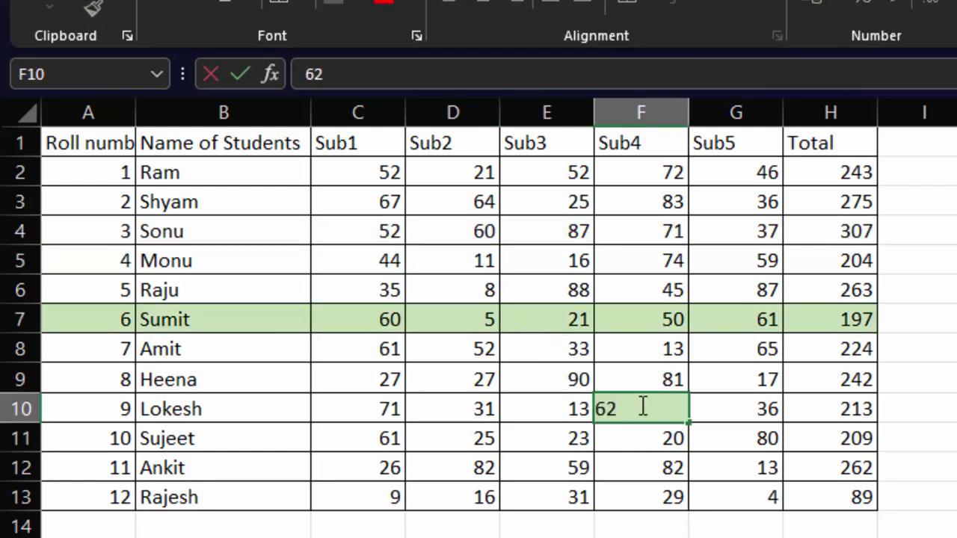
{"action": "left_click", "coordinate": [725, 461]}
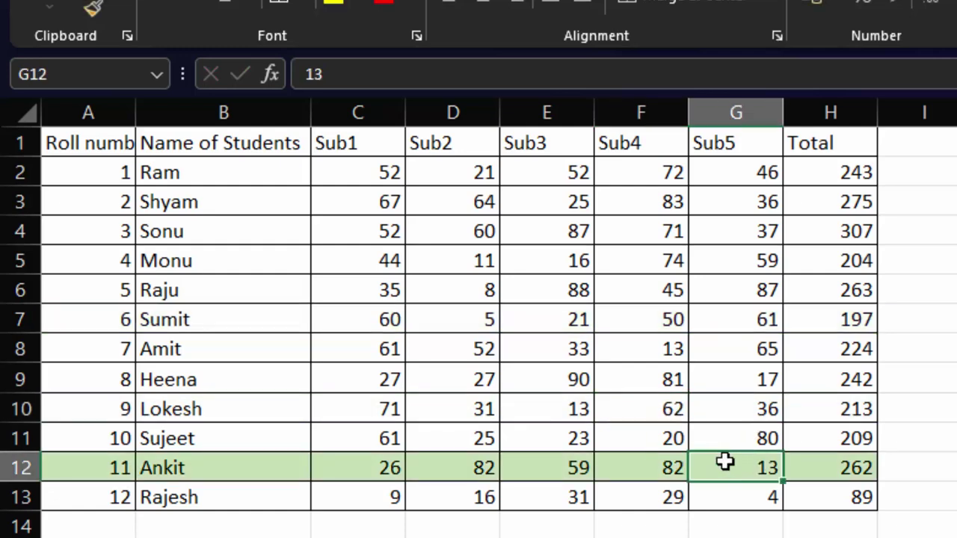
{"action": "left_click", "coordinate": [655, 498]}
{"action": "double_click", "coordinate": [656, 499]}
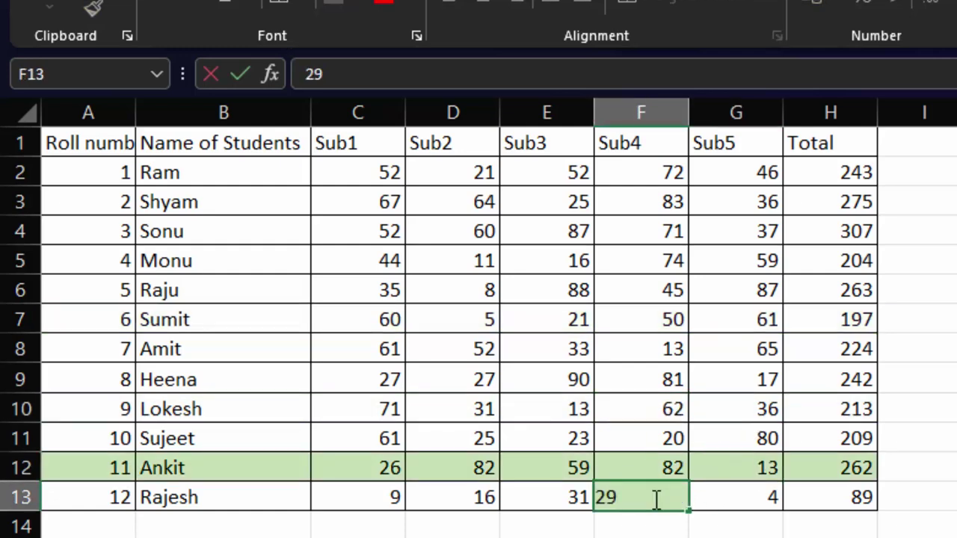
{"action": "left_click", "coordinate": [343, 361]}
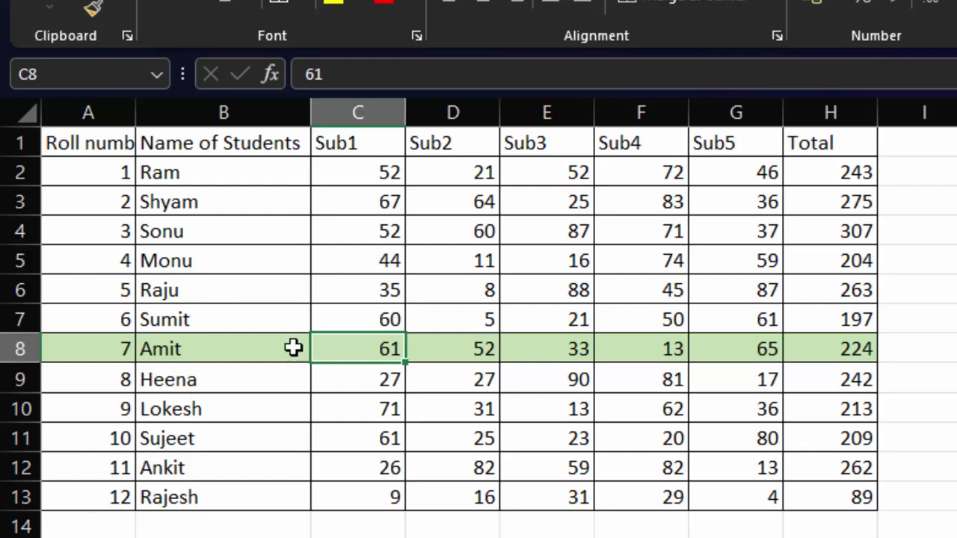
Revisit Monu's Sub1 mark (44) in C5, then rows 1, 4, 3 and 7, ending on empty F15.
{"action": "left_click", "coordinate": [359, 257]}
{"action": "double_click", "coordinate": [360, 257]}
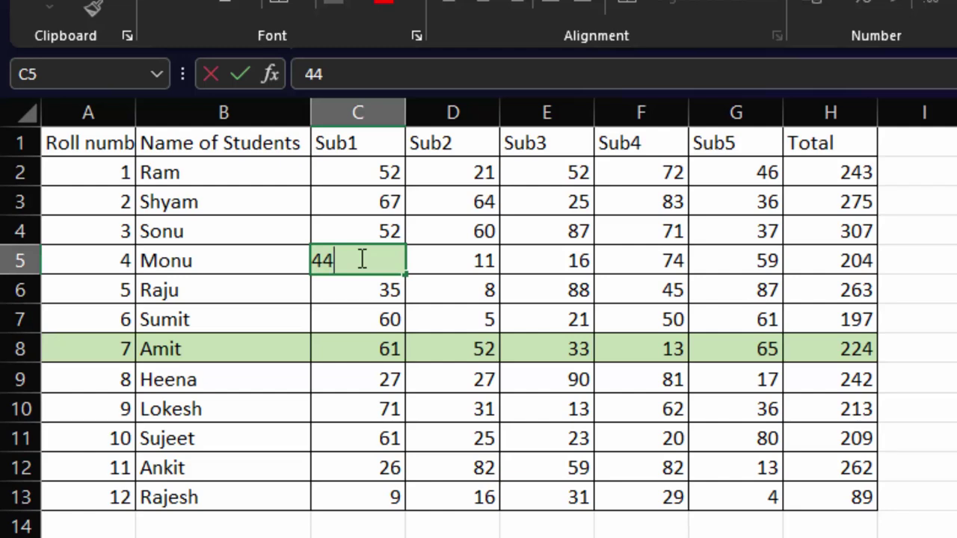
{"action": "left_click", "coordinate": [412, 139]}
{"action": "left_click", "coordinate": [485, 244]}
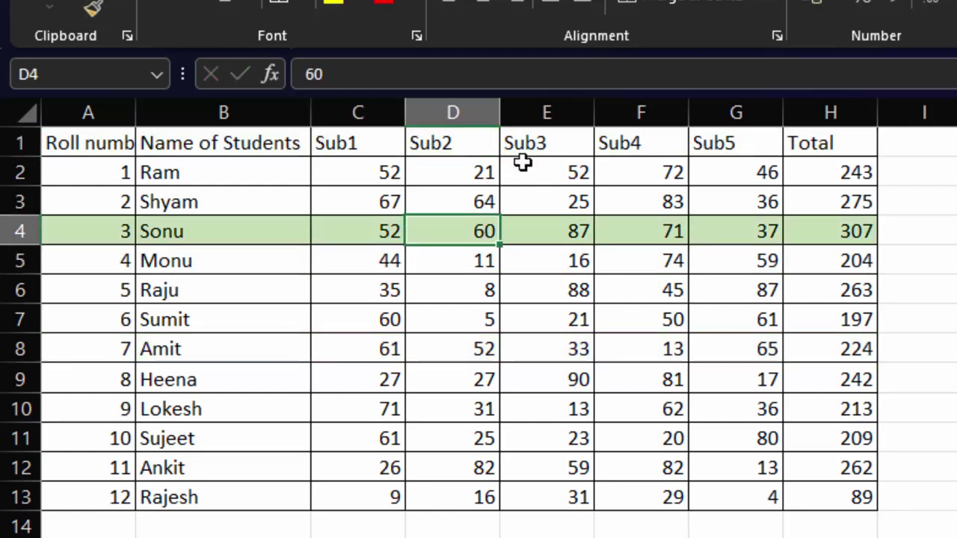
{"action": "left_click", "coordinate": [537, 143]}
{"action": "double_click", "coordinate": [538, 143]}
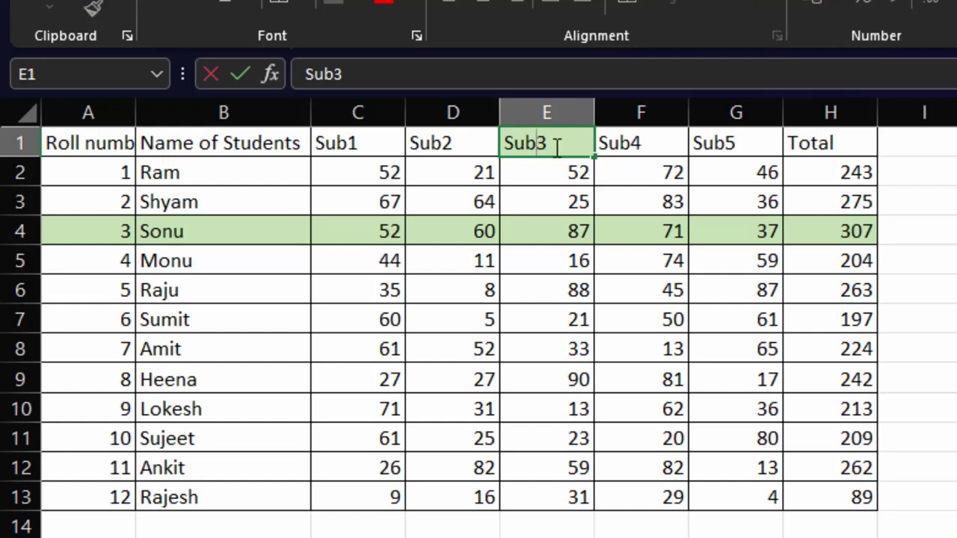
{"action": "left_click", "coordinate": [553, 196]}
{"action": "left_click", "coordinate": [574, 311]}
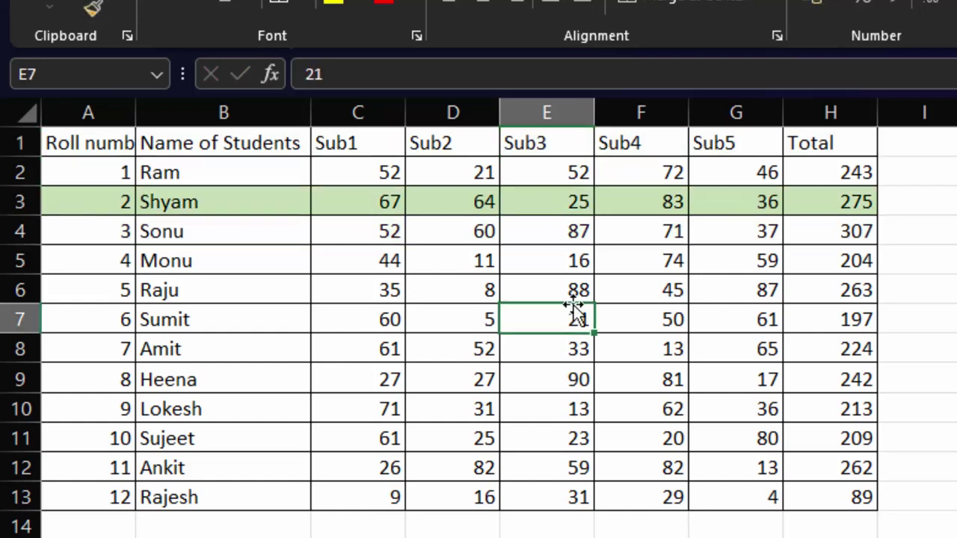
{"action": "double_click", "coordinate": [553, 314]}
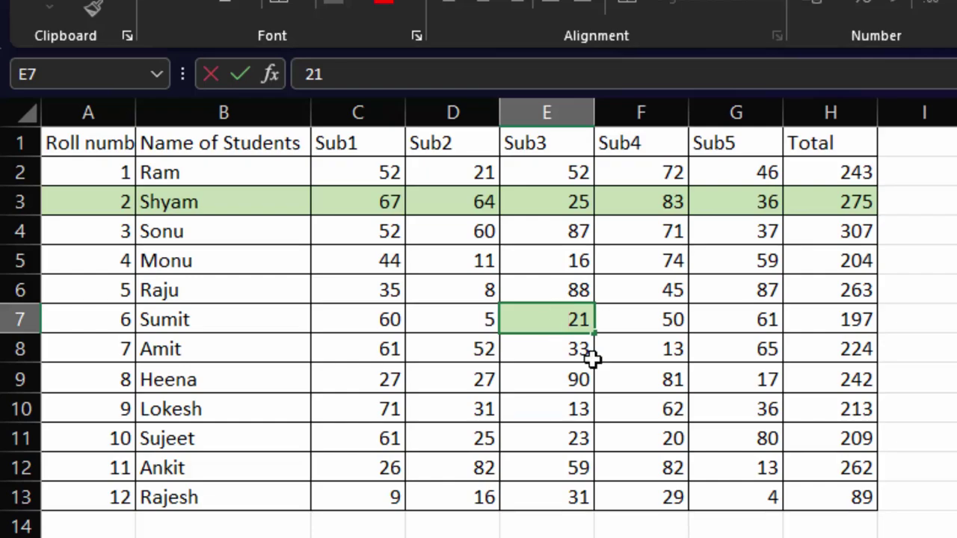
{"action": "left_click", "coordinate": [658, 537]}
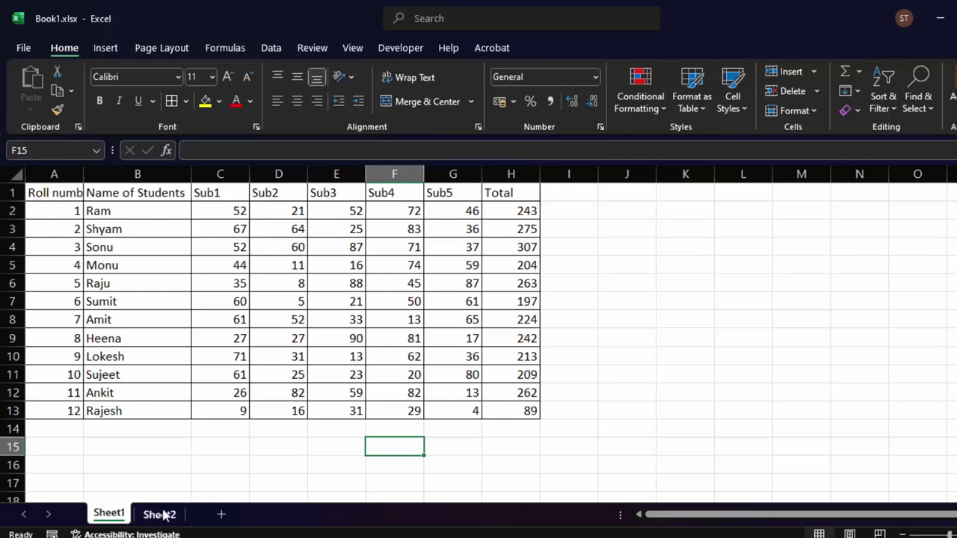
Switch to Sheet2 and clear the selection on its copied marks table.
{"action": "left_click", "coordinate": [160, 514]}
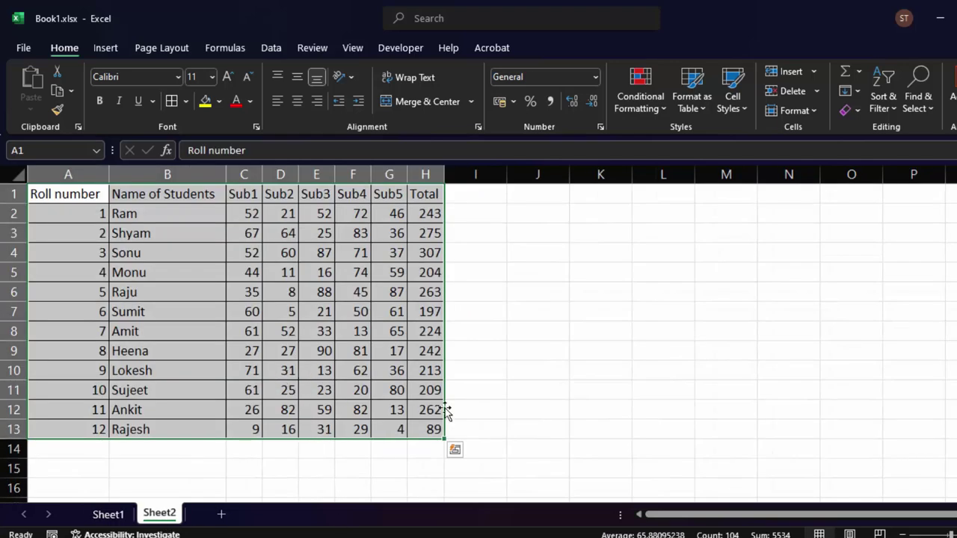
{"action": "left_click", "coordinate": [527, 361]}
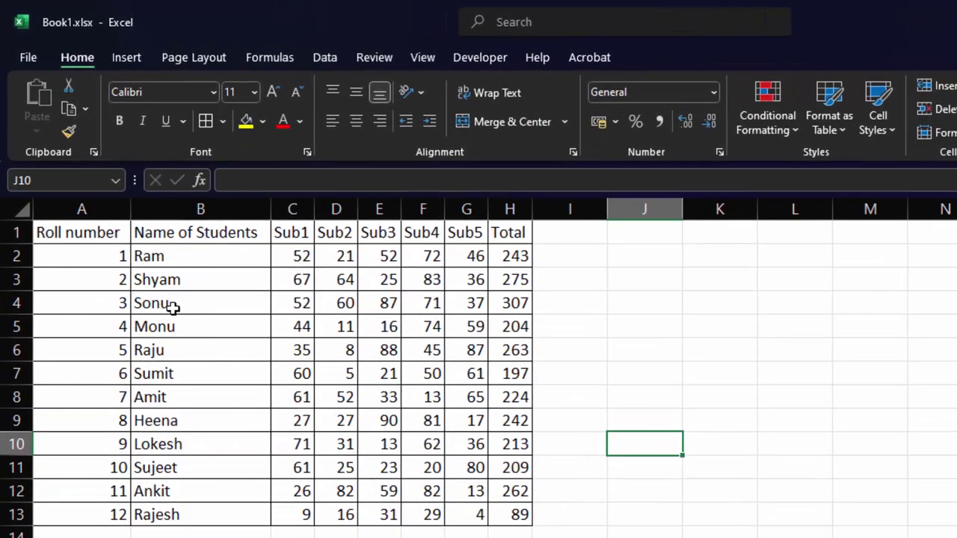
Select the marks table A1:H13 and start a new conditional formatting rule.
{"action": "left_click", "coordinate": [790, 132]}
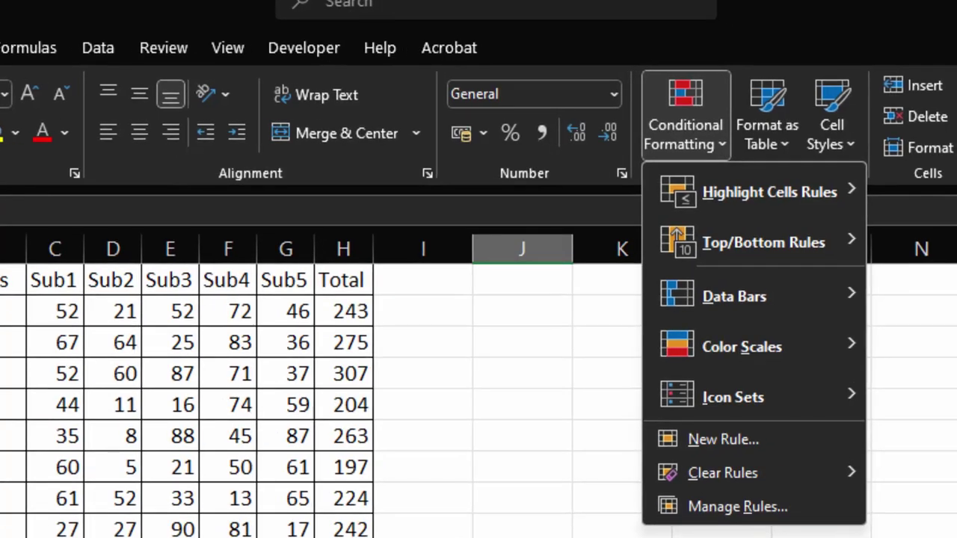
{"action": "key", "text": "Escape"}
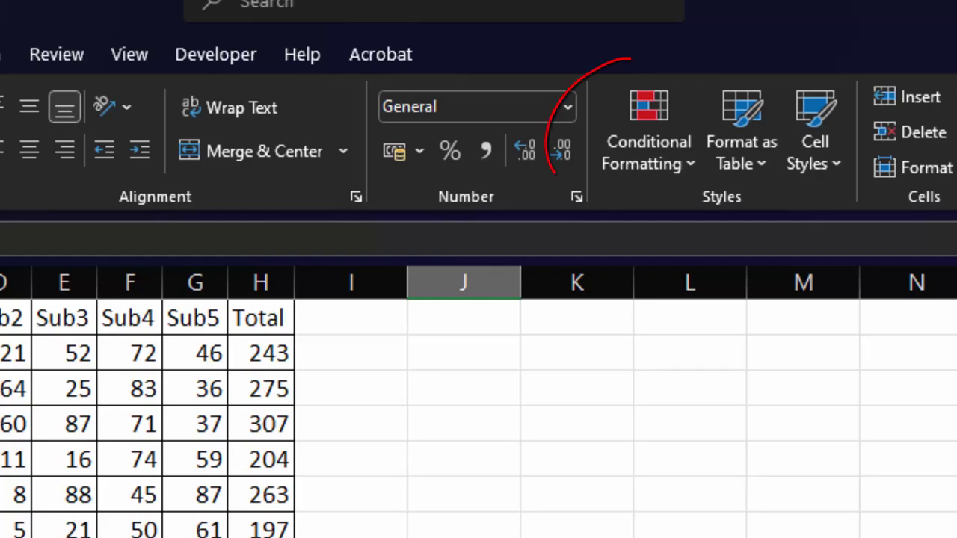
{"action": "left_click_drag", "start_coordinate": [68, 210], "coordinate": [490, 486]}
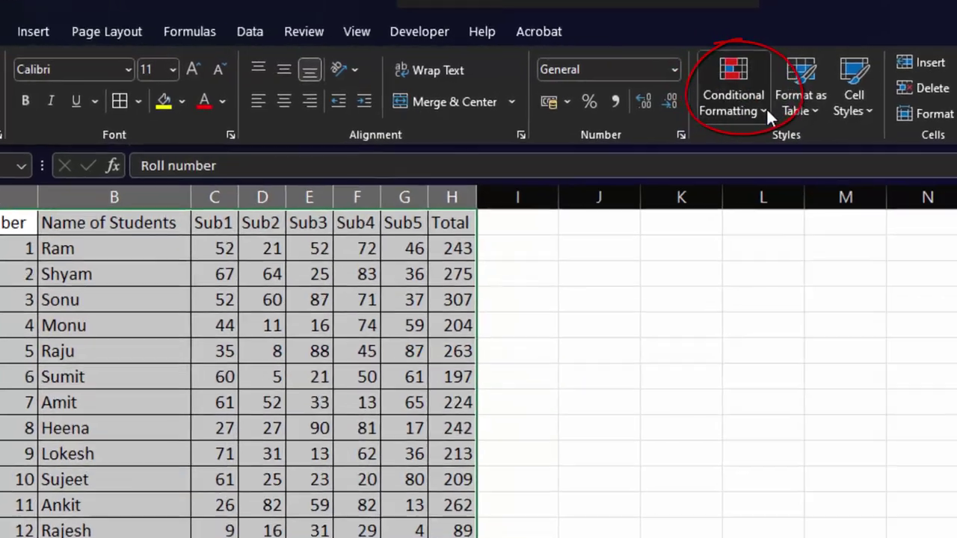
{"action": "left_click", "coordinate": [767, 101]}
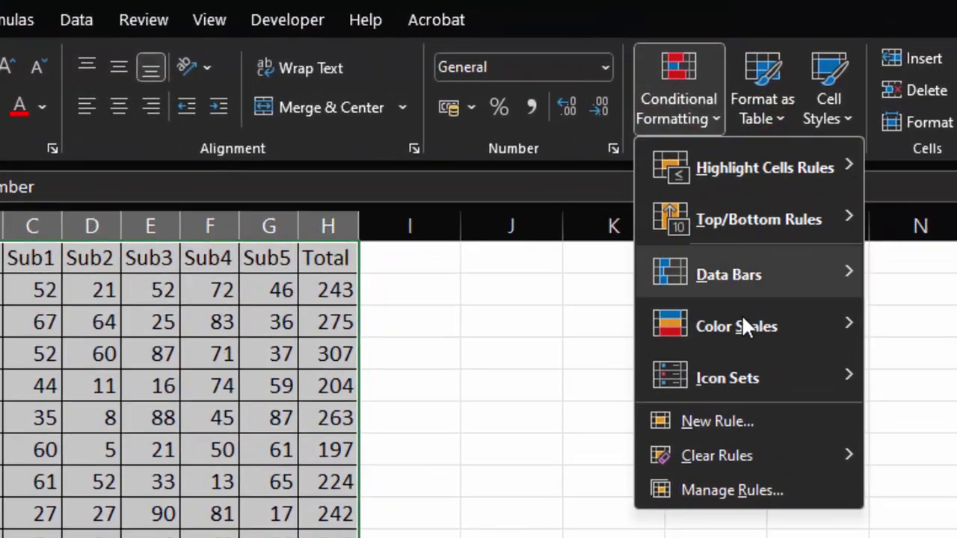
{"action": "left_click", "coordinate": [706, 428]}
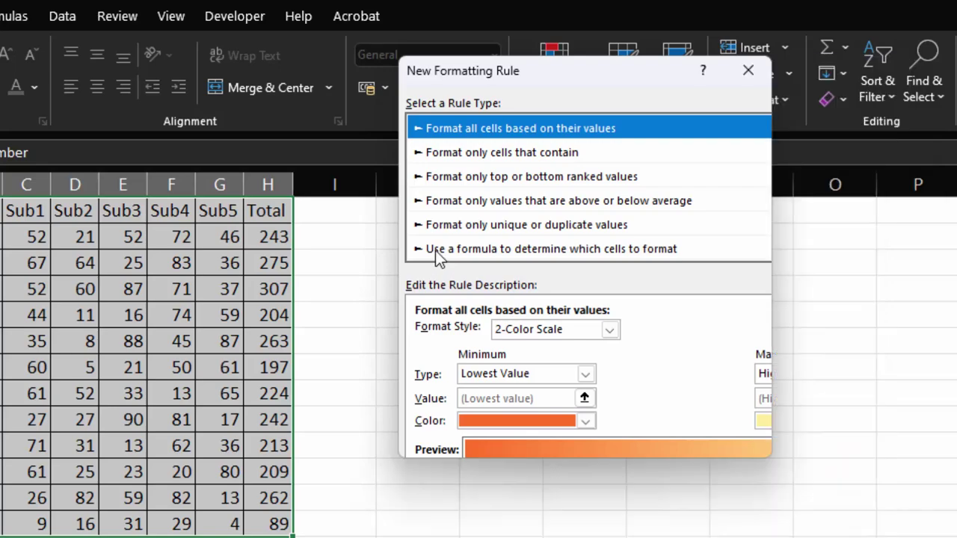
Choose the formula rule type and enter =cell("row")=row().
{"action": "left_click", "coordinate": [439, 252]}
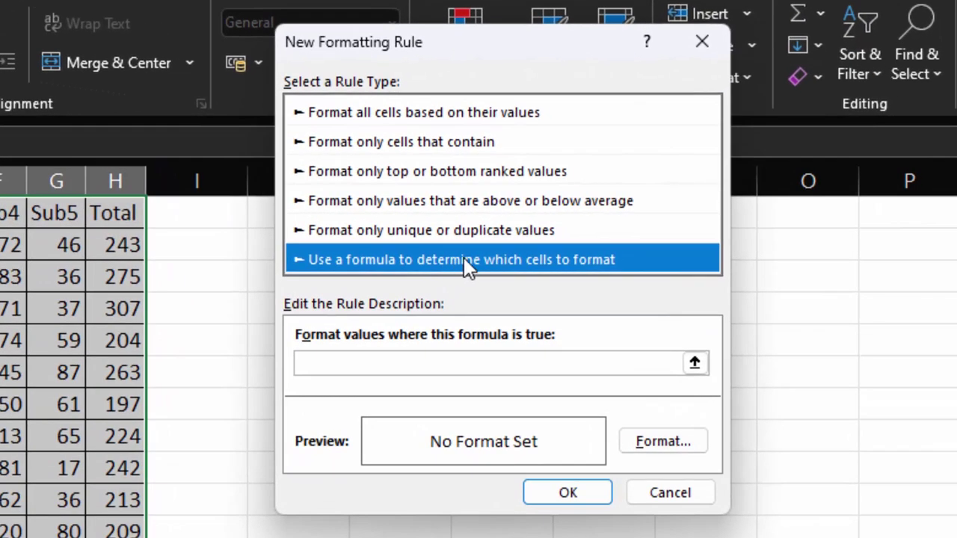
{"action": "left_click", "coordinate": [481, 360]}
{"action": "left_click", "coordinate": [427, 360]}
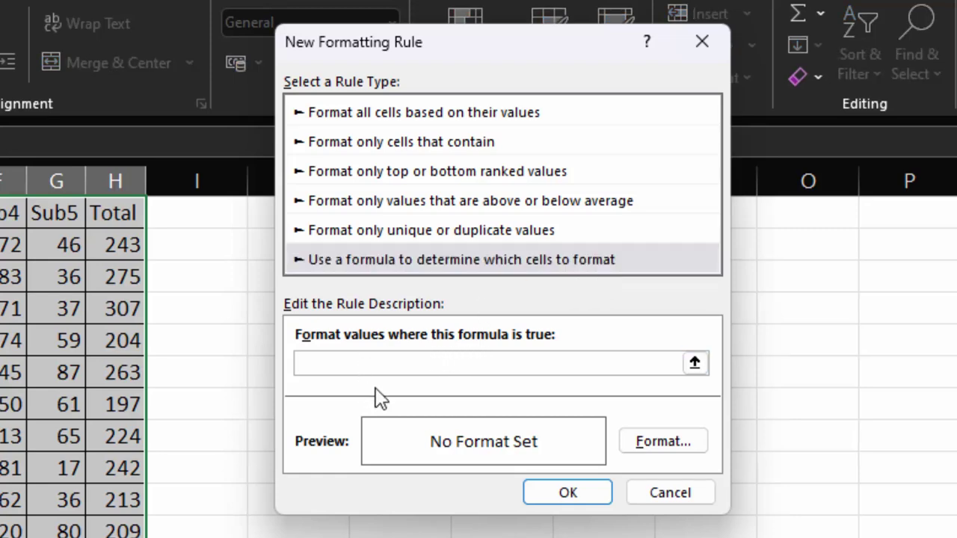
{"action": "type", "text": "="}
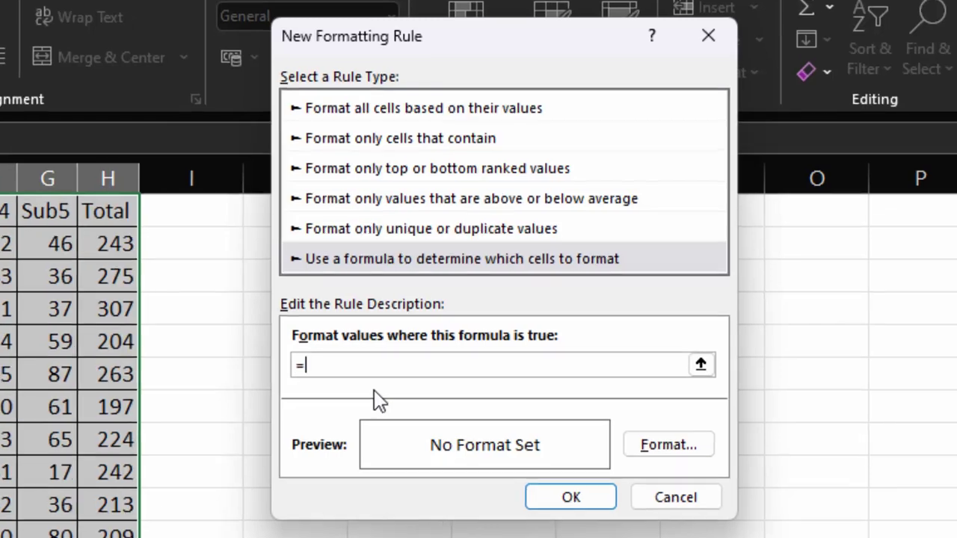
{"action": "type", "text": "c"}
{"action": "type", "text": "ell("}
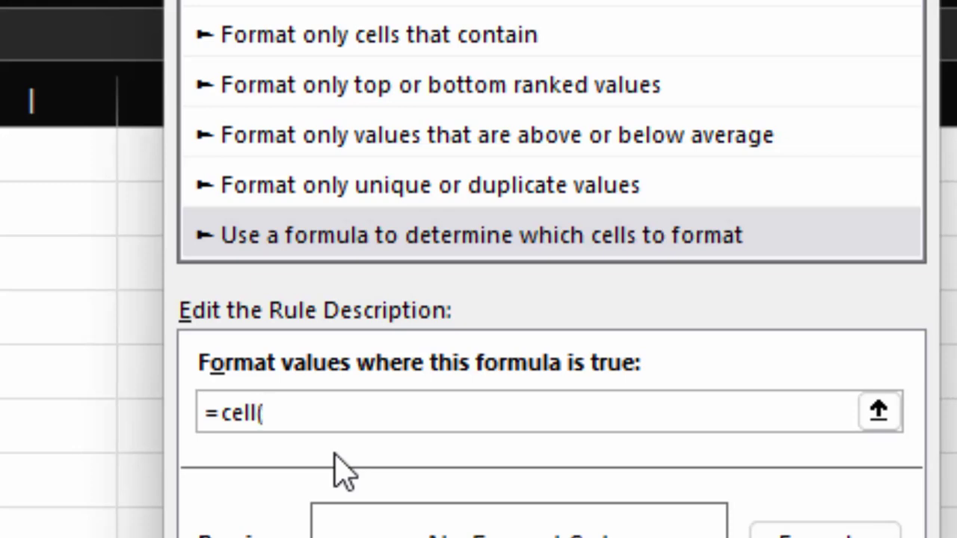
{"action": "type", "text": "\"ro"}
{"action": "type", "text": "w\")=r"}
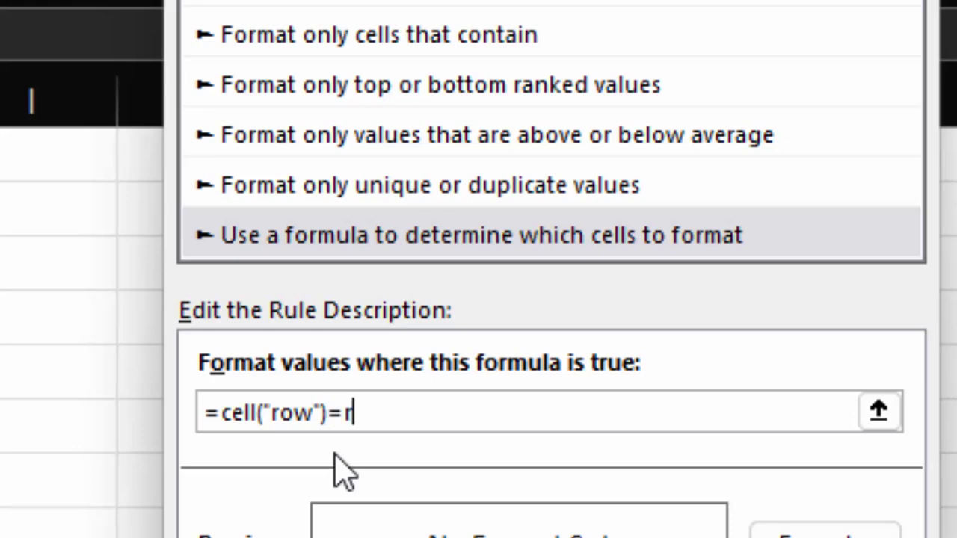
{"action": "type", "text": "ow"}
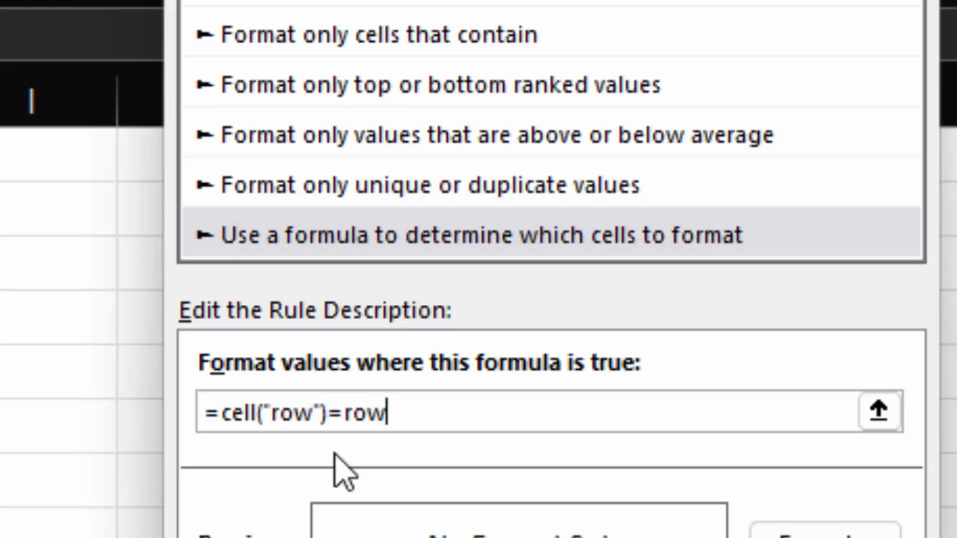
{"action": "type", "text": "()"}
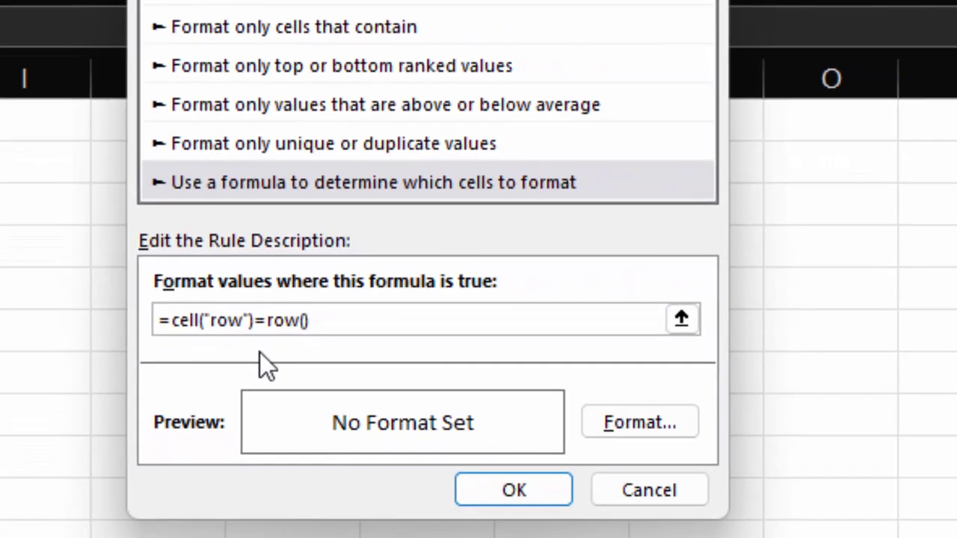
Set the rule's fill to yellow and apply it to the table.
{"action": "left_click", "coordinate": [615, 428]}
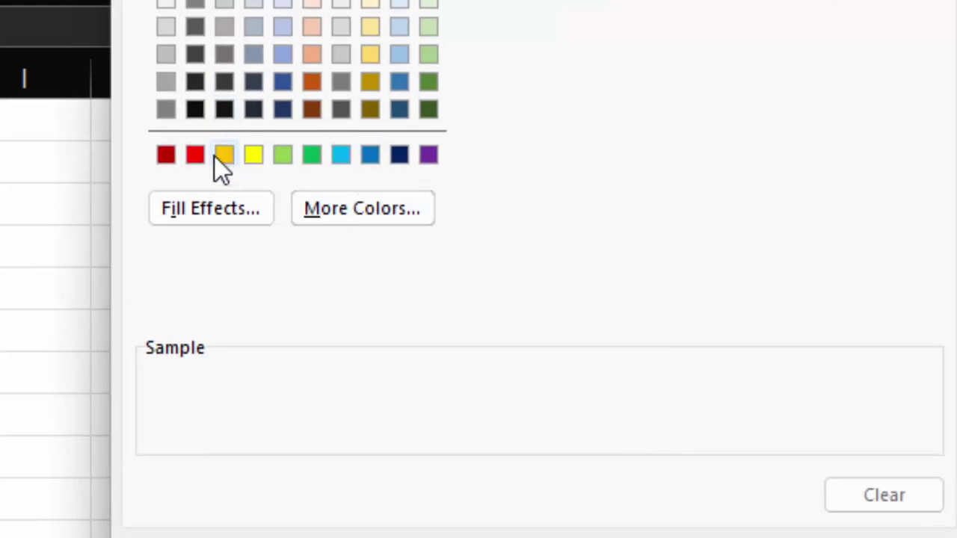
{"action": "left_click", "coordinate": [253, 155]}
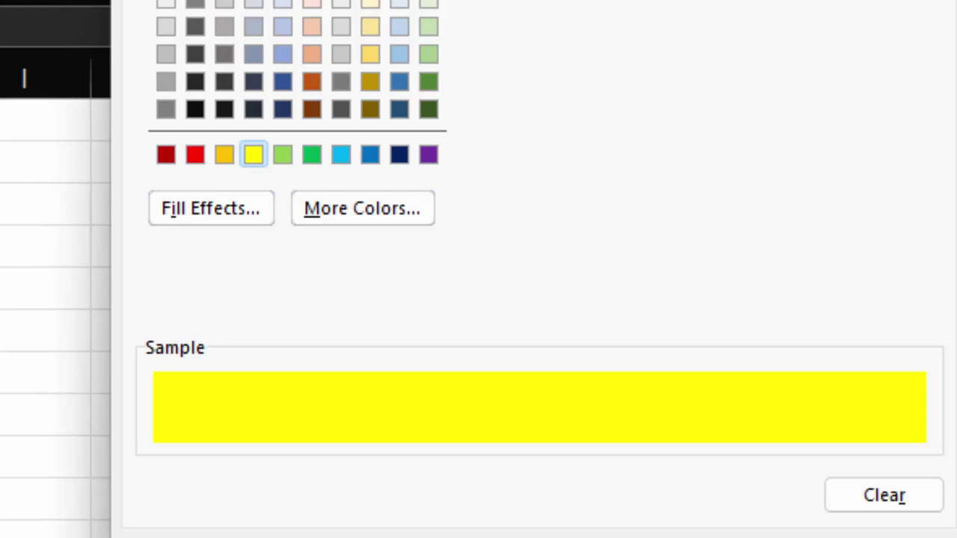
{"action": "key", "text": "Return"}
{"action": "left_click", "coordinate": [527, 486]}
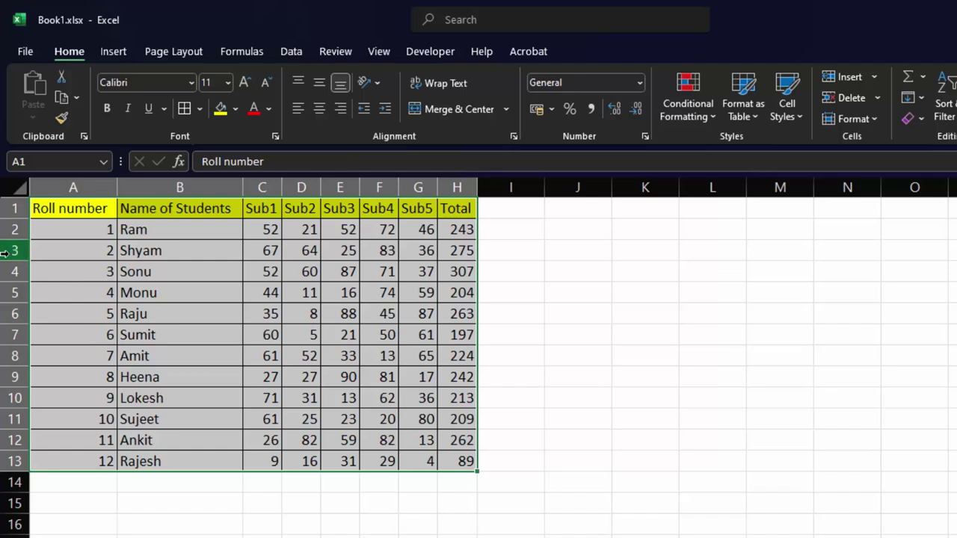
Click cells in rows 3, 5, 7, 10 and 4 to watch the yellow highlight move.
{"action": "left_click", "coordinate": [5, 252]}
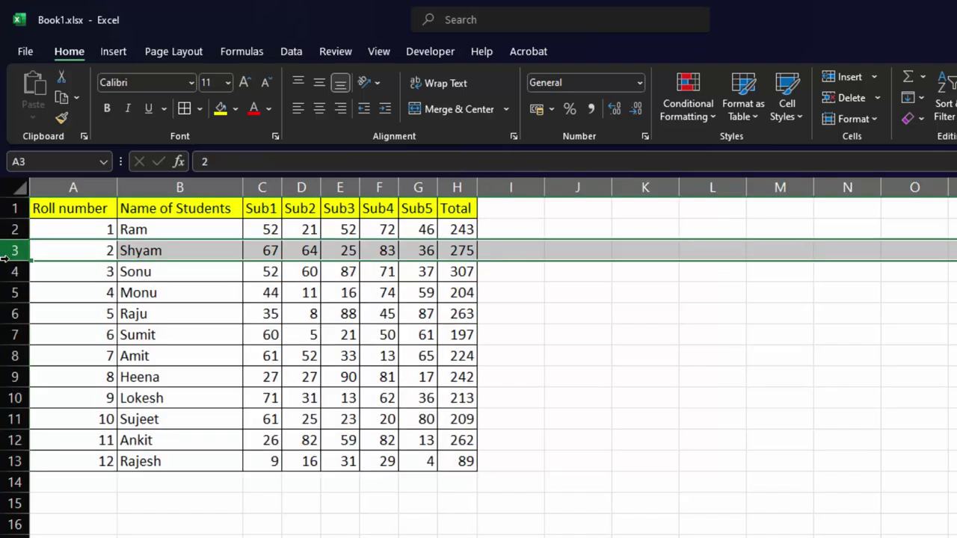
{"action": "double_click", "coordinate": [45, 294]}
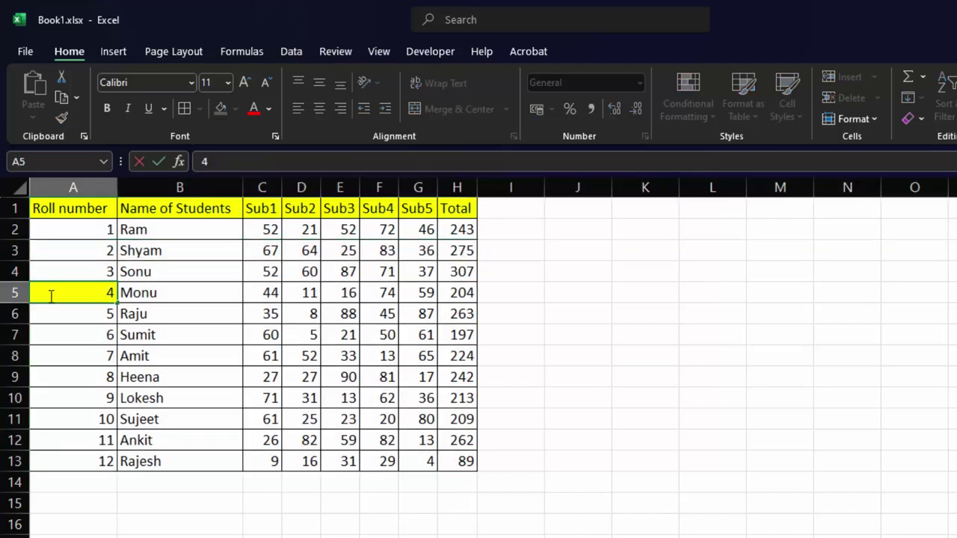
{"action": "double_click", "coordinate": [180, 294]}
{"action": "double_click", "coordinate": [179, 335]}
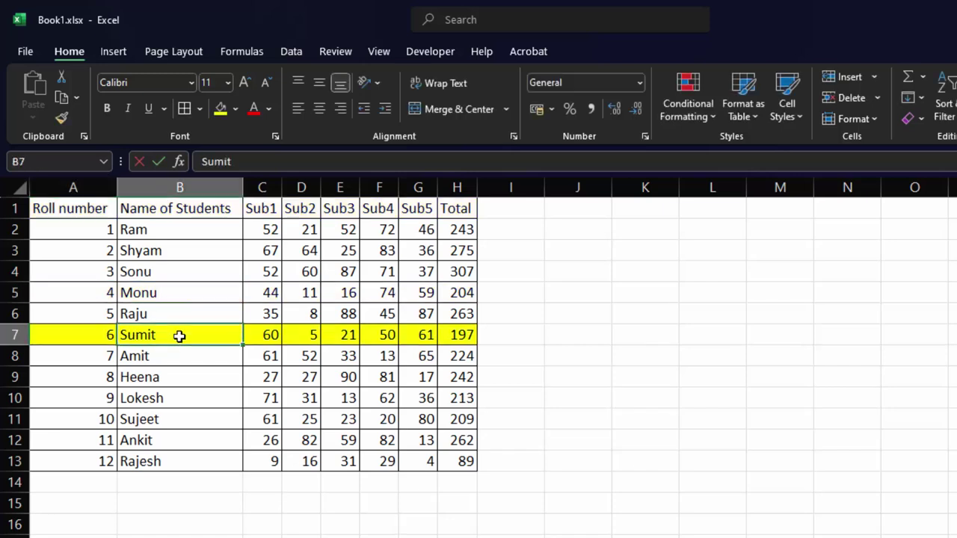
{"action": "double_click", "coordinate": [267, 395]}
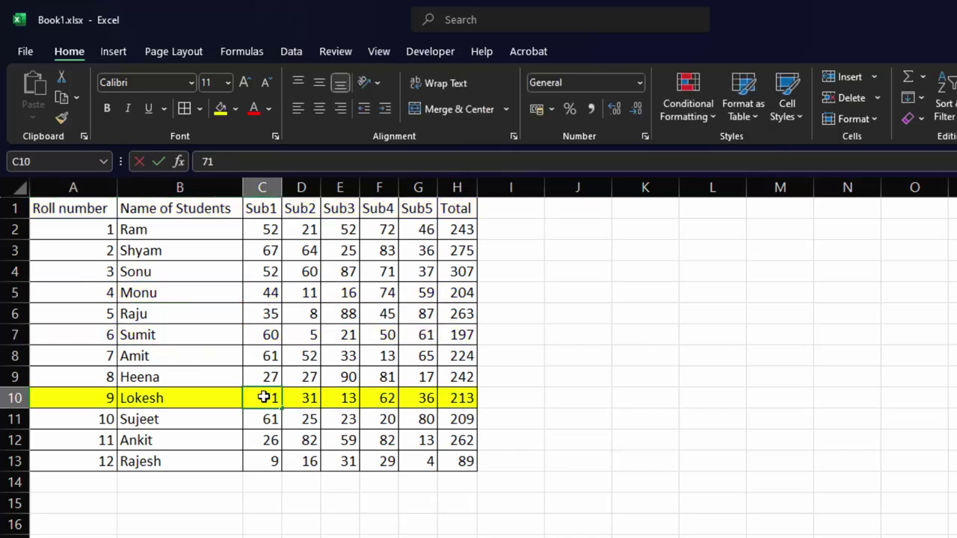
{"action": "double_click", "coordinate": [330, 328]}
{"action": "left_click", "coordinate": [335, 265]}
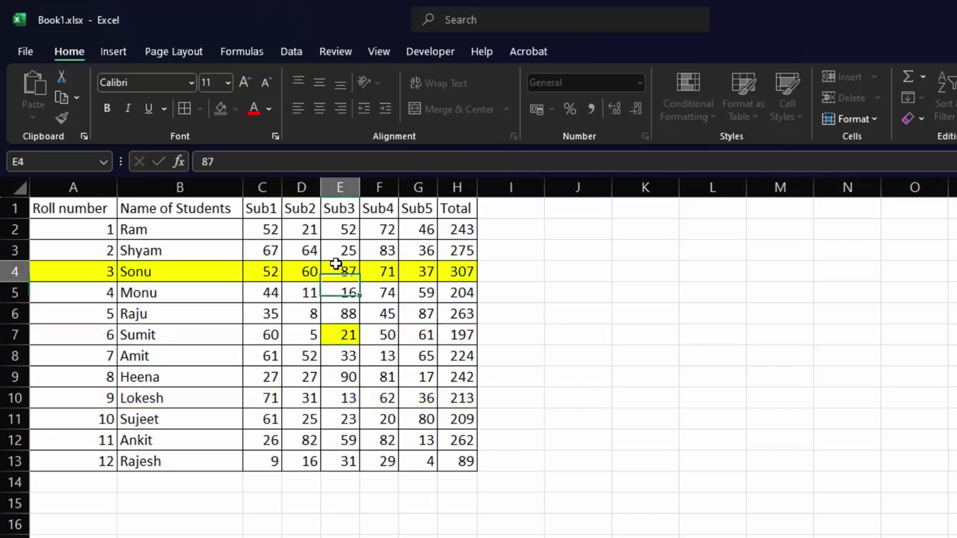
{"action": "left_click", "coordinate": [336, 247]}
Test the highlight again on rows 3, 9, 12, 7 and 4.
{"action": "left_click", "coordinate": [18, 250]}
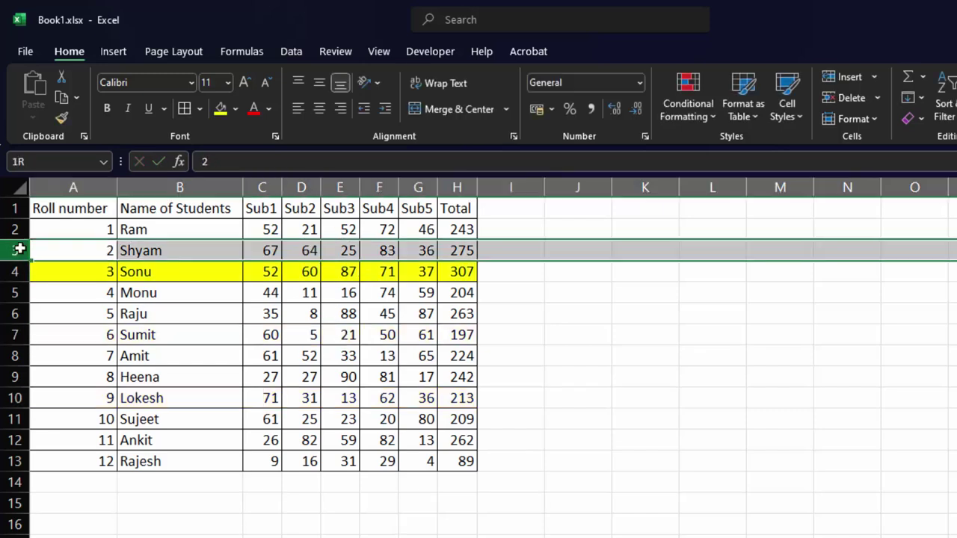
{"action": "left_click", "coordinate": [271, 242]}
{"action": "double_click", "coordinate": [271, 241]}
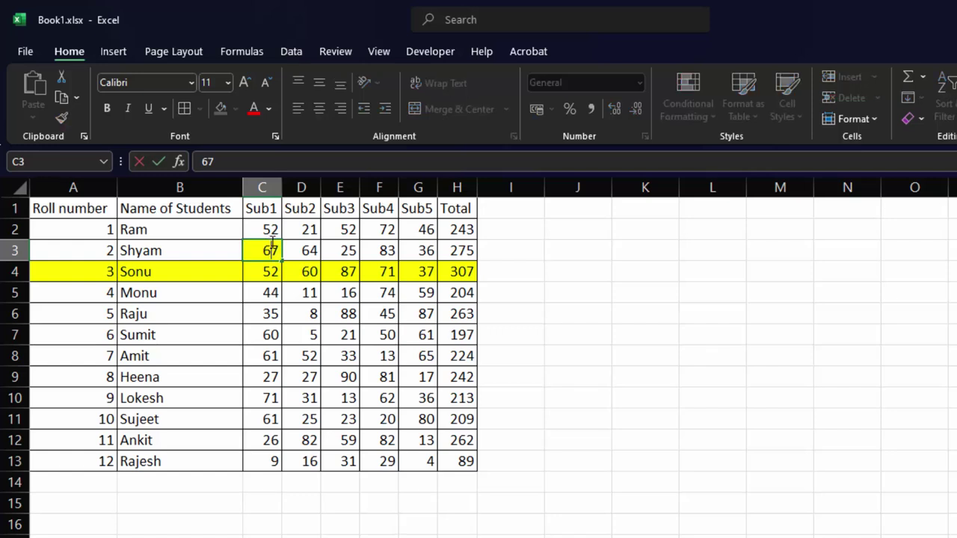
{"action": "left_click", "coordinate": [338, 374]}
{"action": "double_click", "coordinate": [333, 377]}
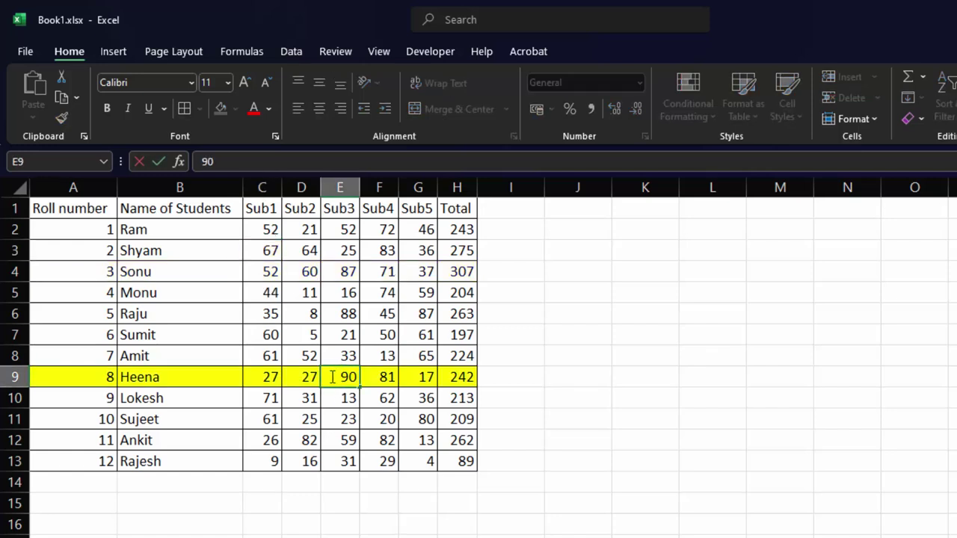
{"action": "left_click", "coordinate": [305, 440]}
{"action": "left_click", "coordinate": [329, 334]}
{"action": "double_click", "coordinate": [327, 334]}
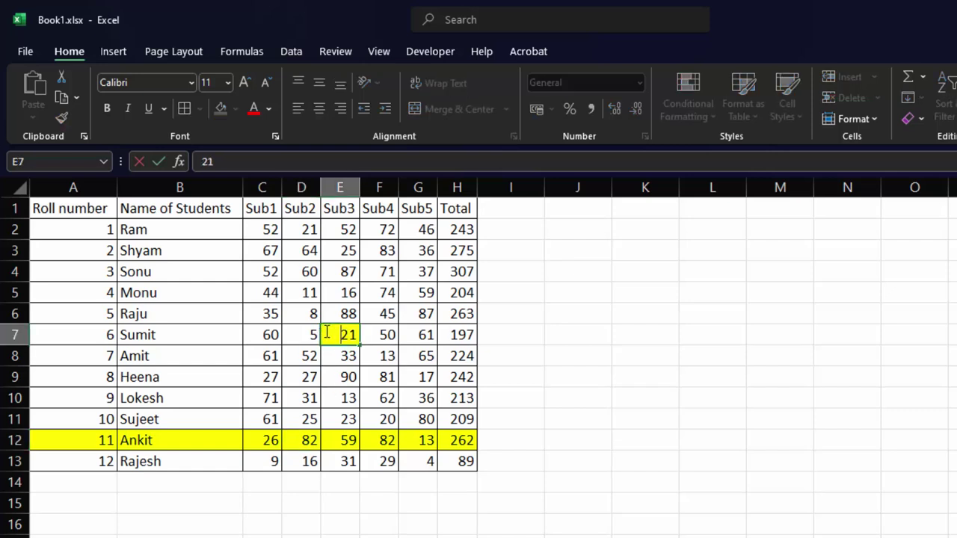
{"action": "left_click", "coordinate": [164, 270]}
{"action": "double_click", "coordinate": [162, 274]}
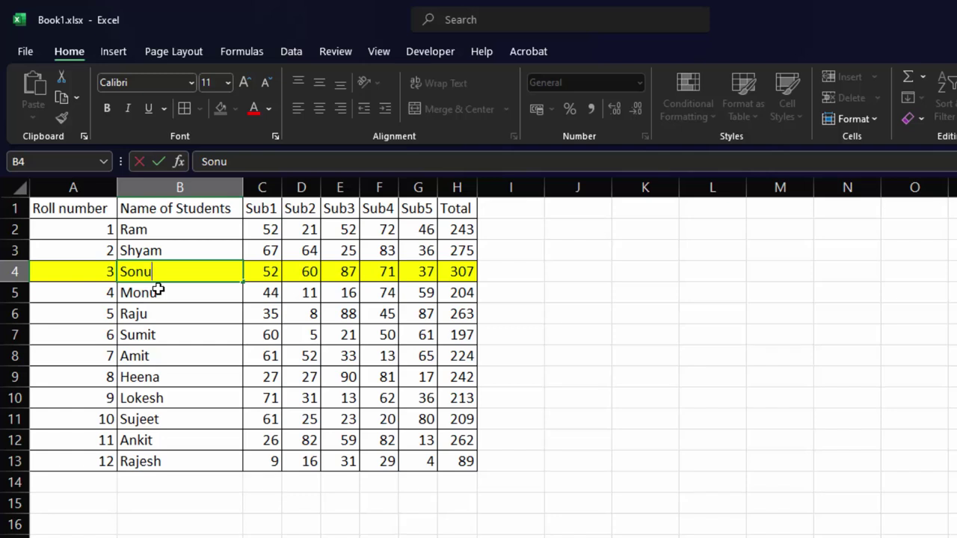
Check Shyam's and Lokesh's rows highlight, then select the table A1:H13.
{"action": "left_click", "coordinate": [75, 262]}
{"action": "left_click", "coordinate": [71, 254]}
{"action": "double_click", "coordinate": [74, 254]}
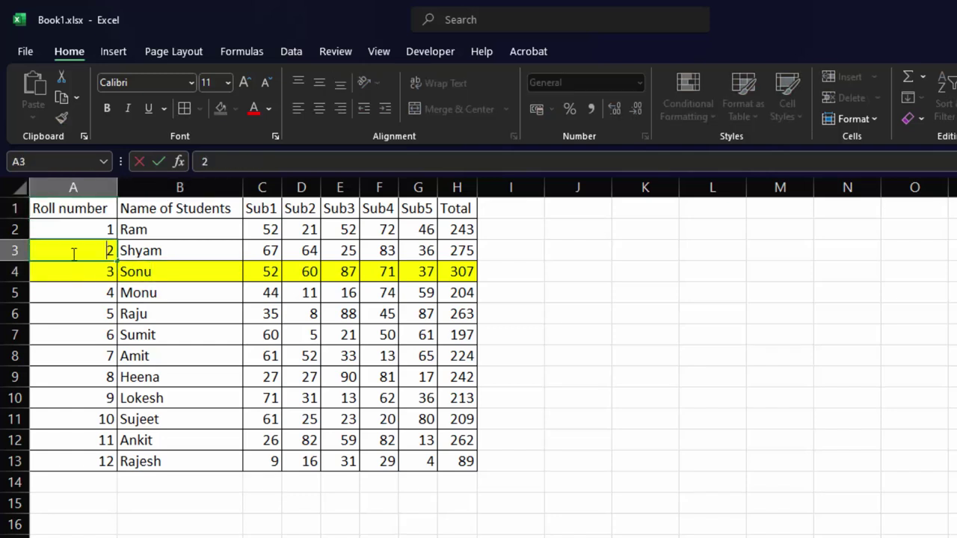
{"action": "left_click", "coordinate": [276, 400]}
{"action": "left_click", "coordinate": [86, 214]}
{"action": "left_click_drag", "start_coordinate": [86, 214], "coordinate": [460, 460]}
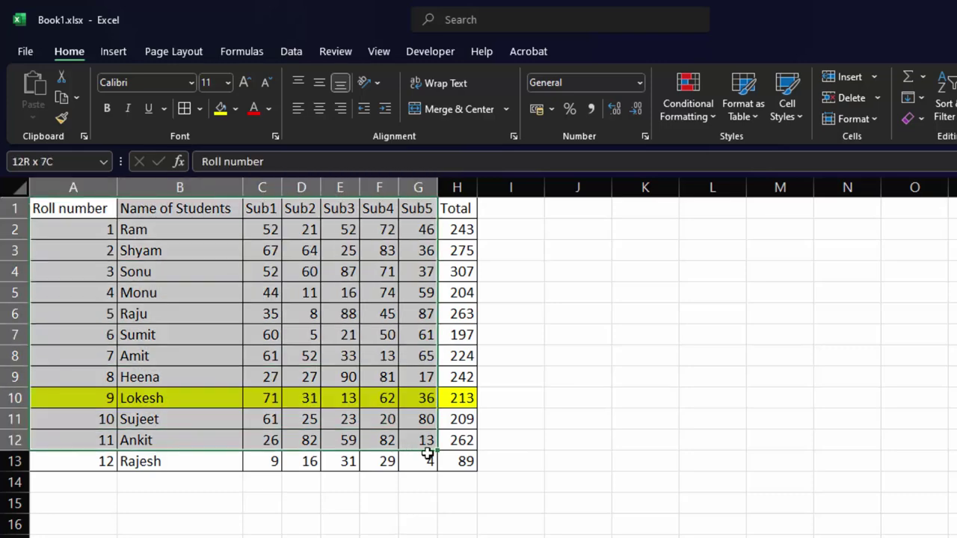
Clear the conditional formatting rules from the selected marks table.
{"action": "left_click", "coordinate": [700, 119]}
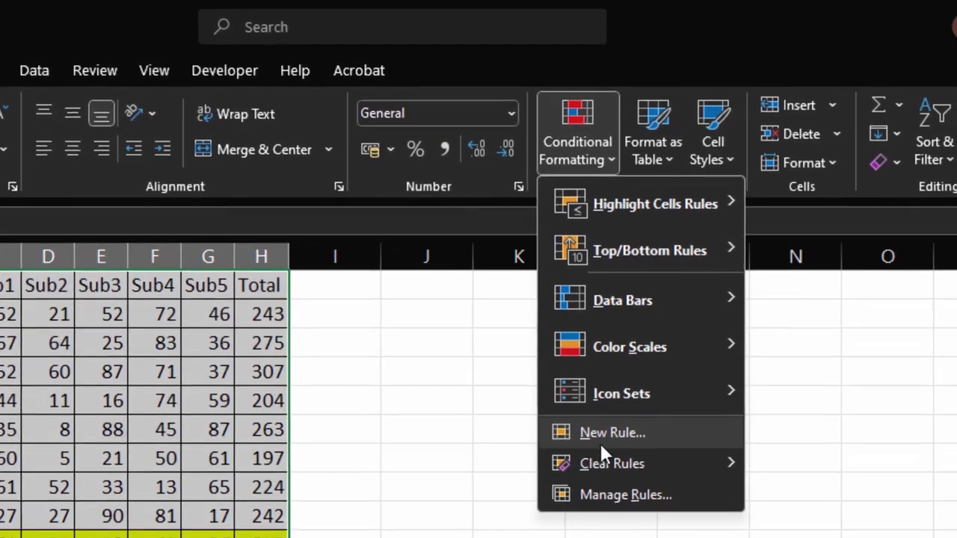
{"action": "mouse_move", "coordinate": [581, 444]}
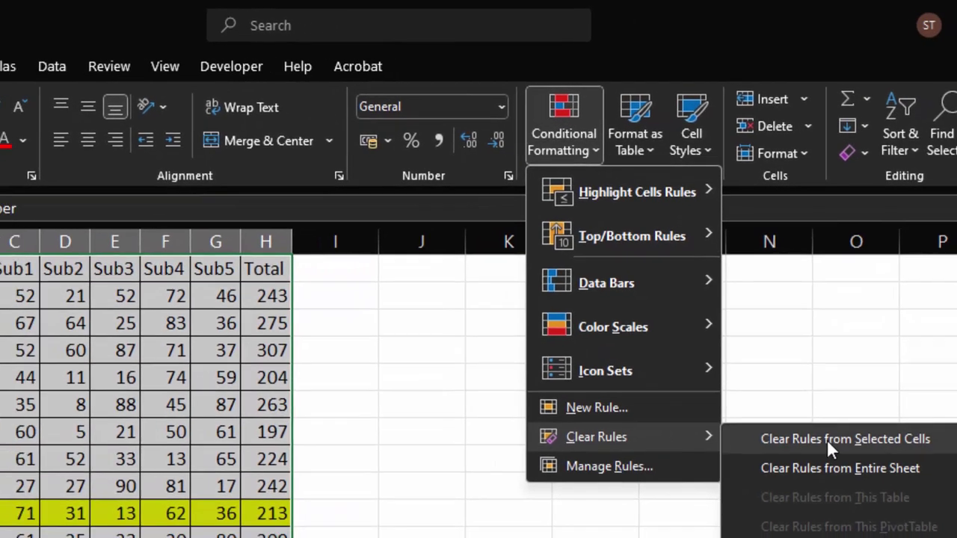
{"action": "left_click", "coordinate": [827, 442]}
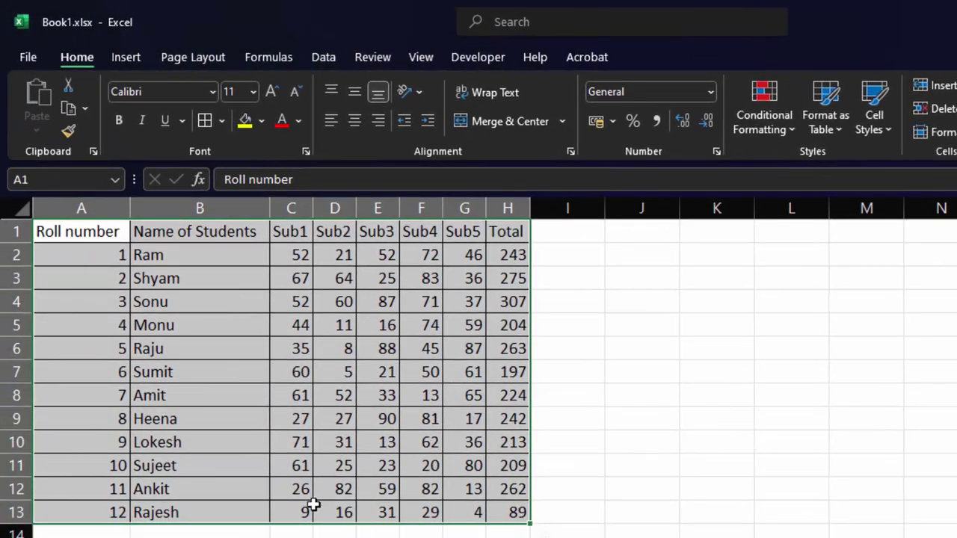
Click several cells to confirm no row highlights, then reselect the whole table.
{"action": "left_click", "coordinate": [64, 356]}
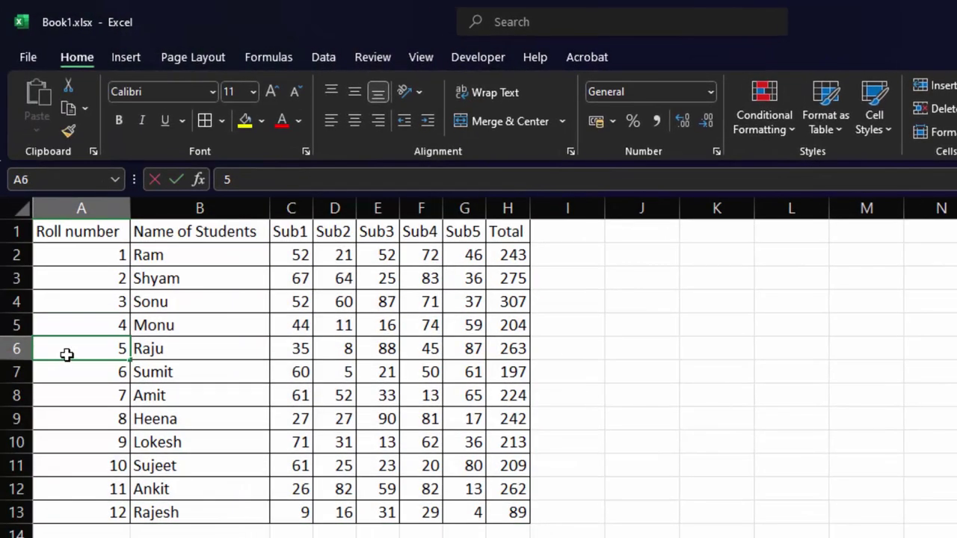
{"action": "left_click", "coordinate": [295, 356]}
{"action": "key", "text": "ctrl+Down"}
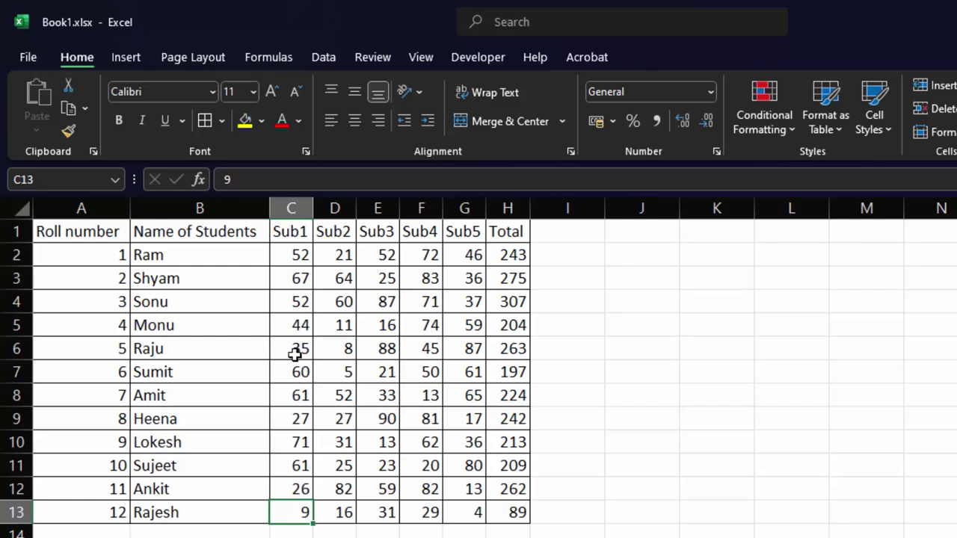
{"action": "double_click", "coordinate": [295, 356]}
{"action": "left_click", "coordinate": [381, 439]}
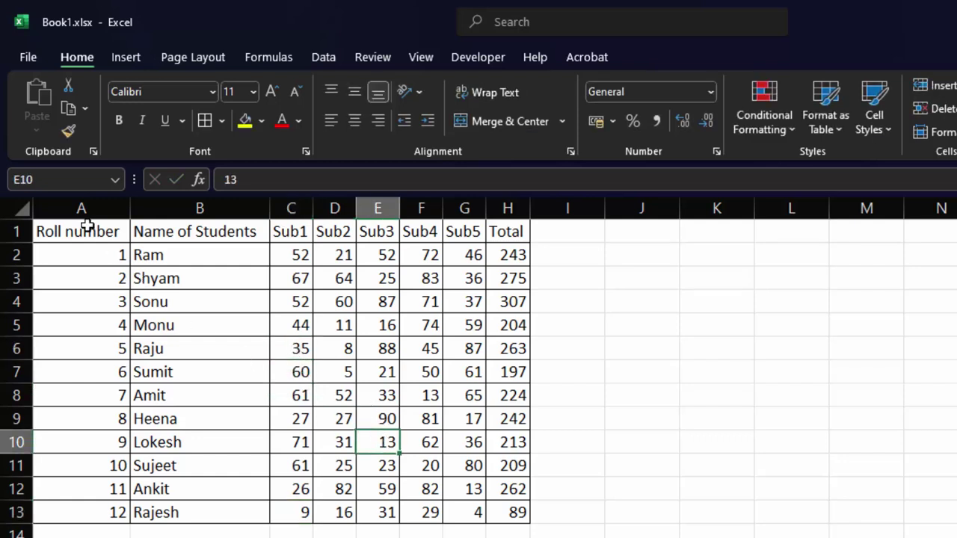
{"action": "mouse_move", "coordinate": [84, 224]}
{"action": "left_mouse_down"}
{"action": "mouse_move", "coordinate": [464, 511]}
{"action": "mouse_move", "coordinate": [497, 509]}
{"action": "left_mouse_up"}
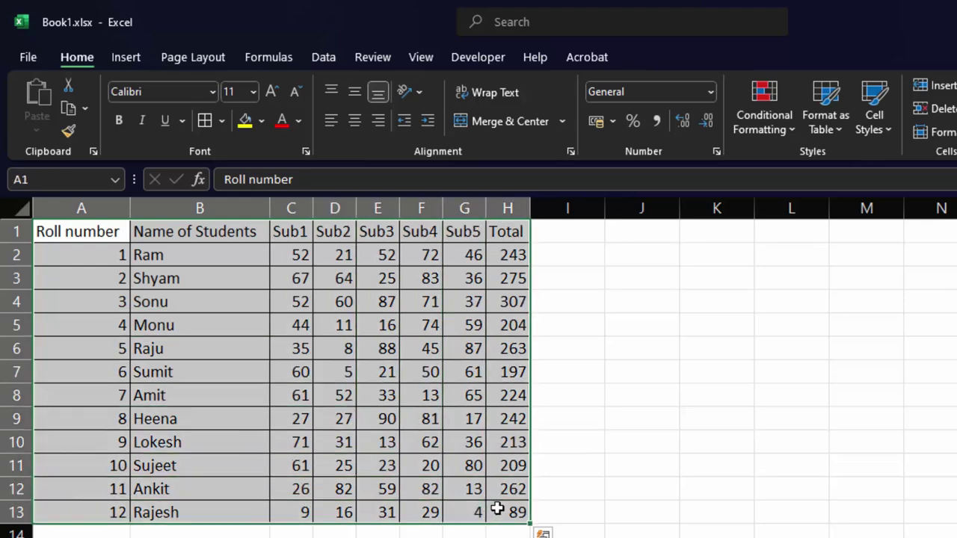
Create a new formula-based rule and enter =cell("row")=row.
{"action": "left_click", "coordinate": [768, 127]}
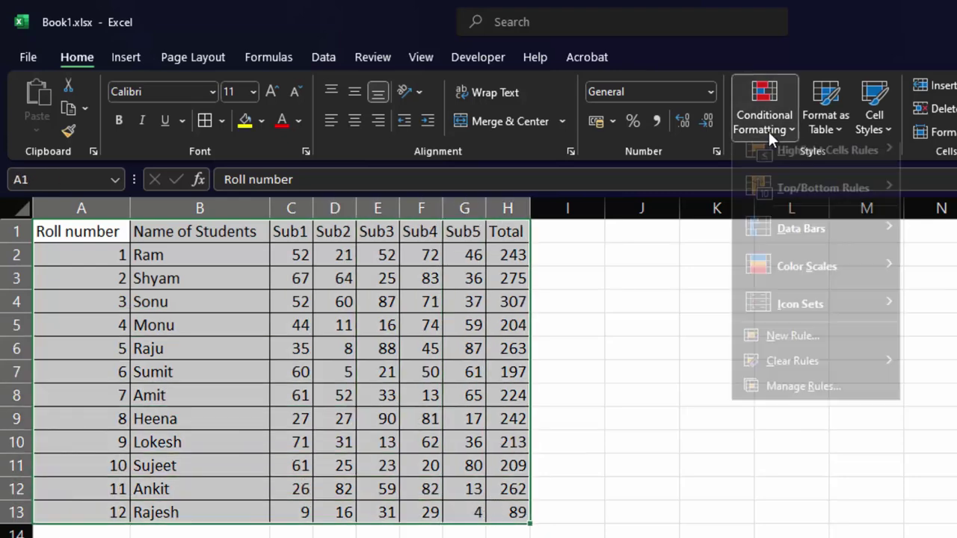
{"action": "mouse_move", "coordinate": [805, 178]}
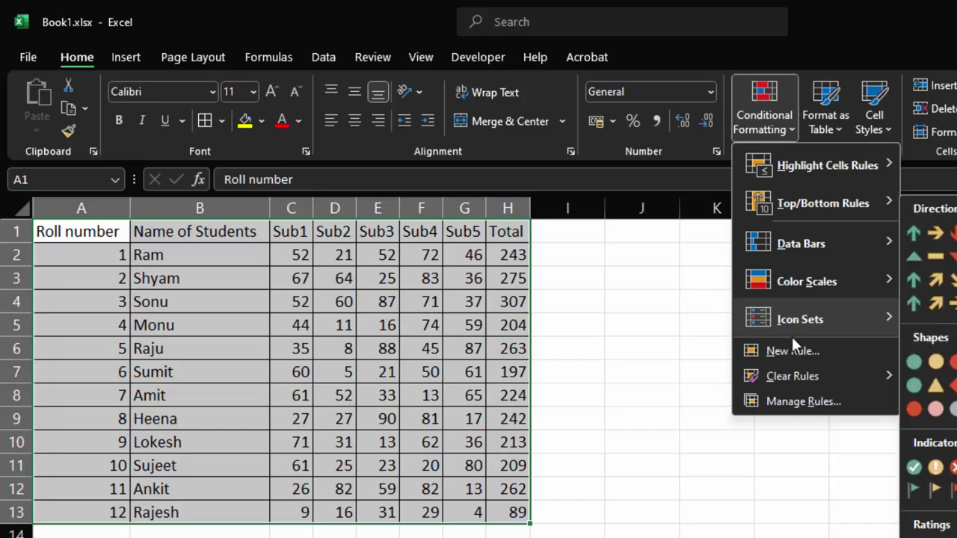
{"action": "left_click", "coordinate": [792, 351]}
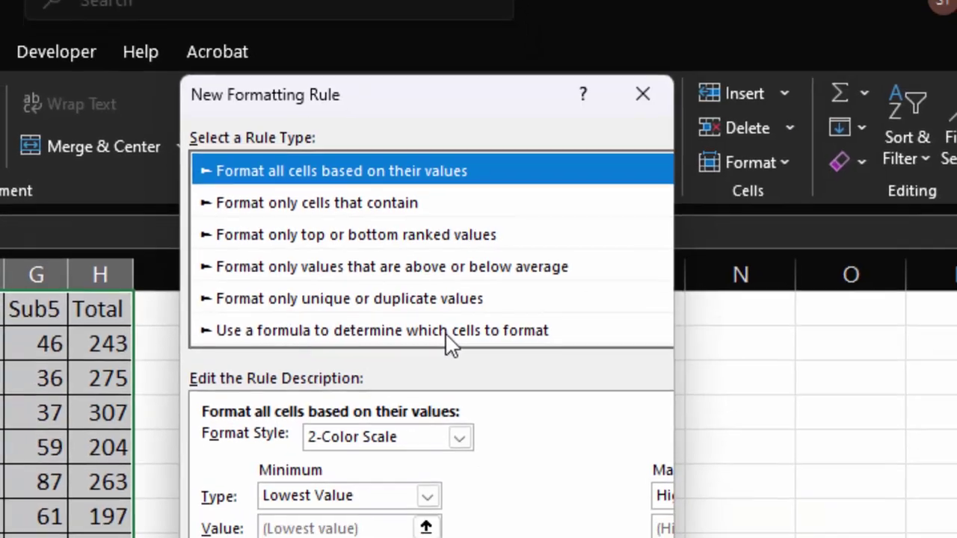
{"action": "left_click", "coordinate": [469, 392]}
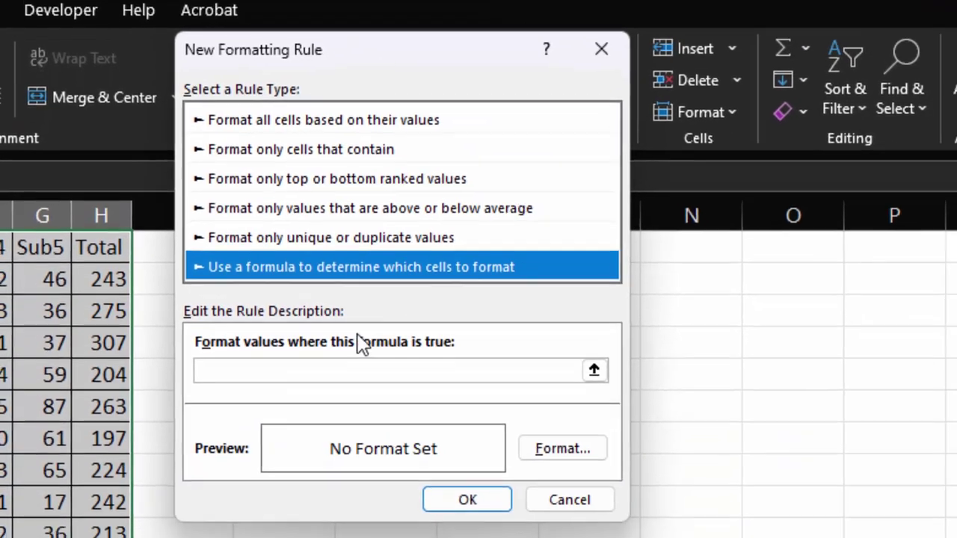
{"action": "left_click", "coordinate": [341, 338]}
{"action": "type", "text": "=c"}
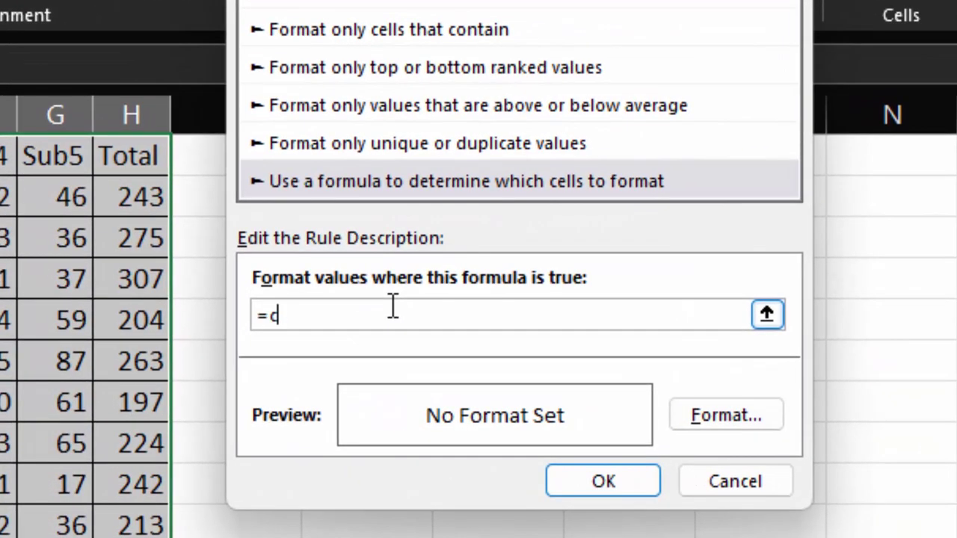
{"action": "type", "text": "ell"}
{"action": "type", "text": "(\""}
{"action": "type", "text": "row"}
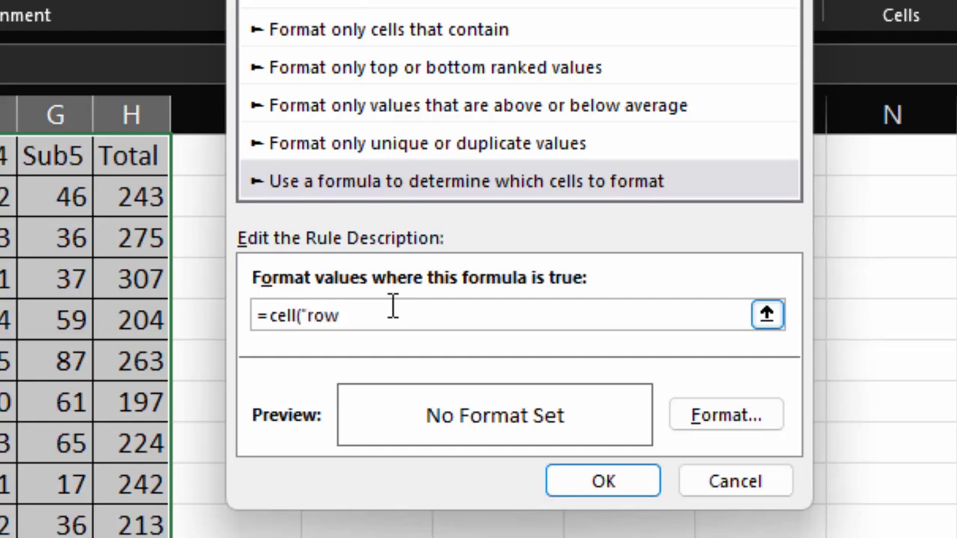
{"action": "type", "text": "\")"}
{"action": "type", "text": "=r"}
{"action": "type", "text": "ow("}
Choose a light green fill for the rule and apply it to the table.
{"action": "left_click", "coordinate": [709, 426]}
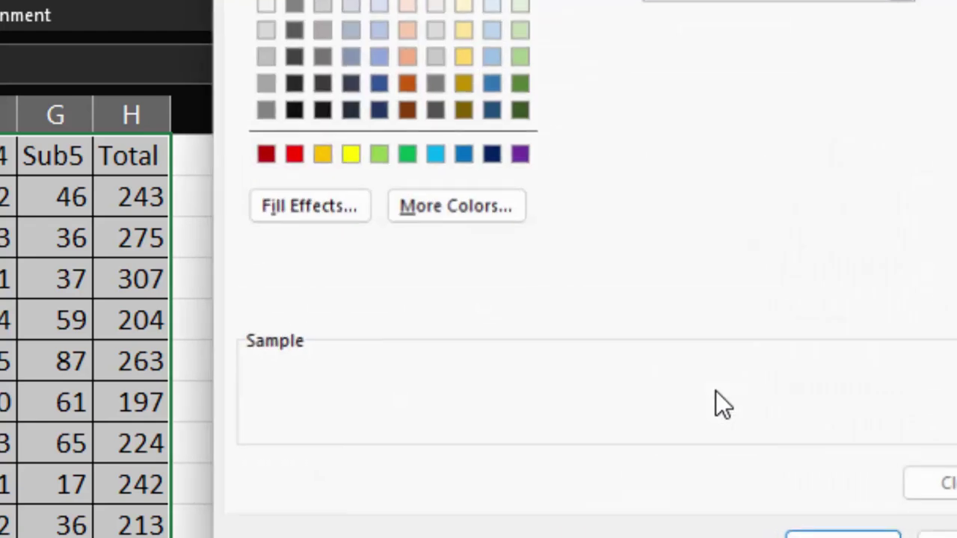
{"action": "left_click", "coordinate": [379, 154]}
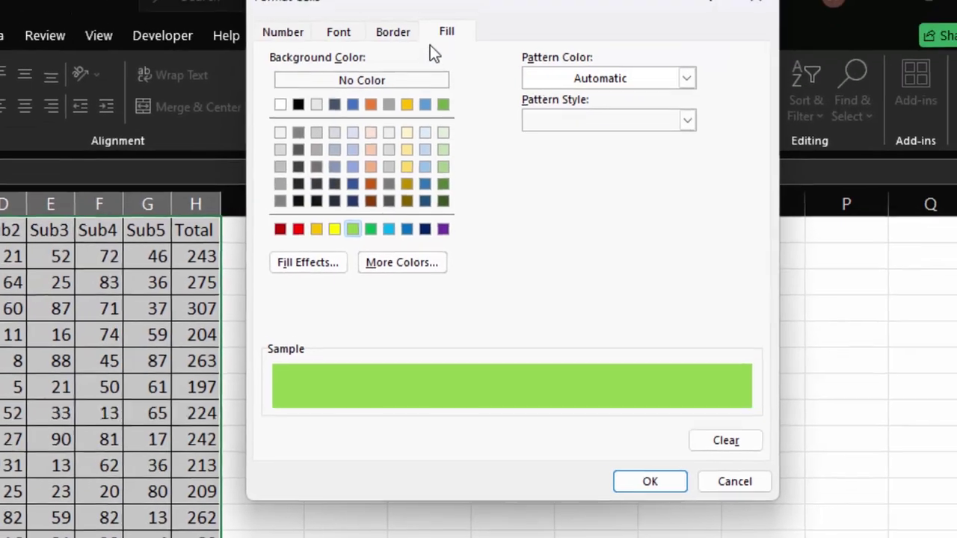
{"action": "left_click", "coordinate": [385, 36]}
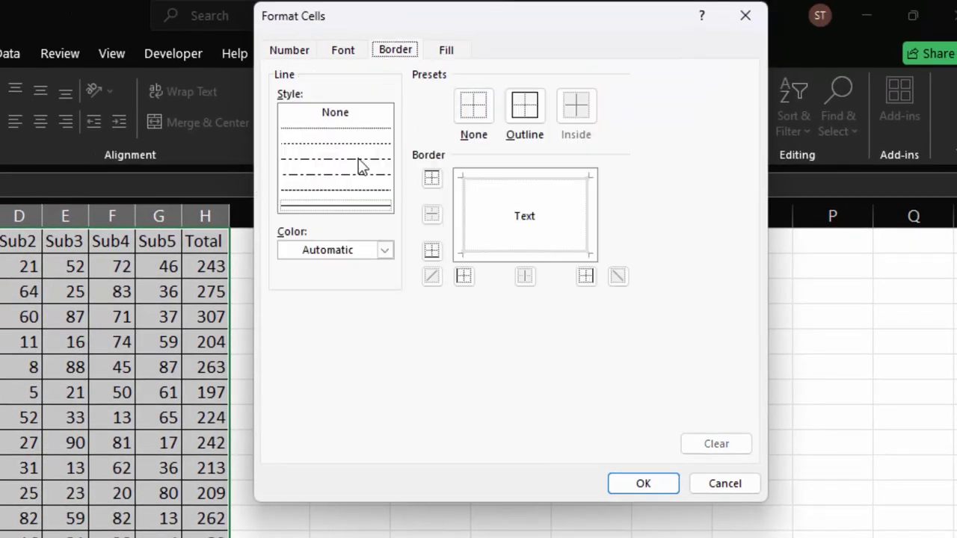
{"action": "left_click", "coordinate": [452, 50]}
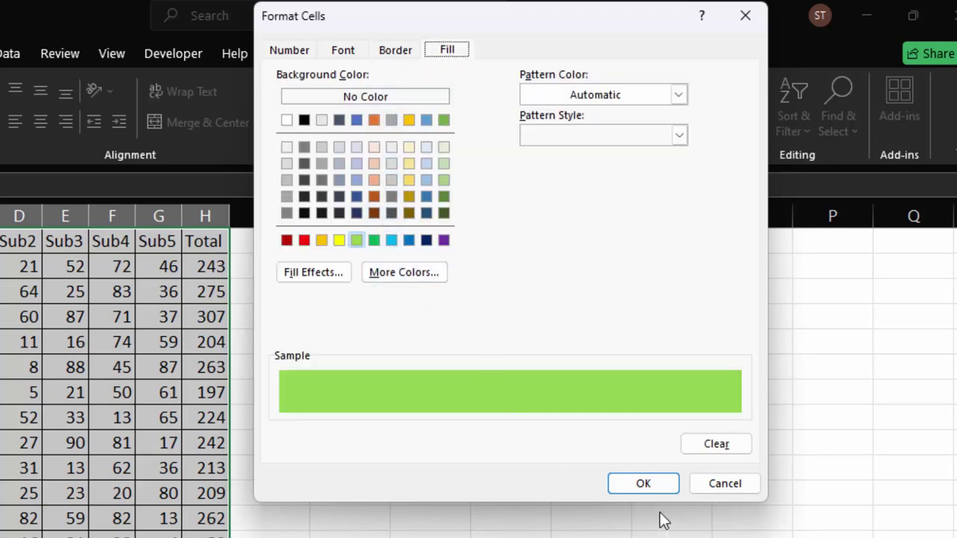
{"action": "left_click", "coordinate": [652, 486]}
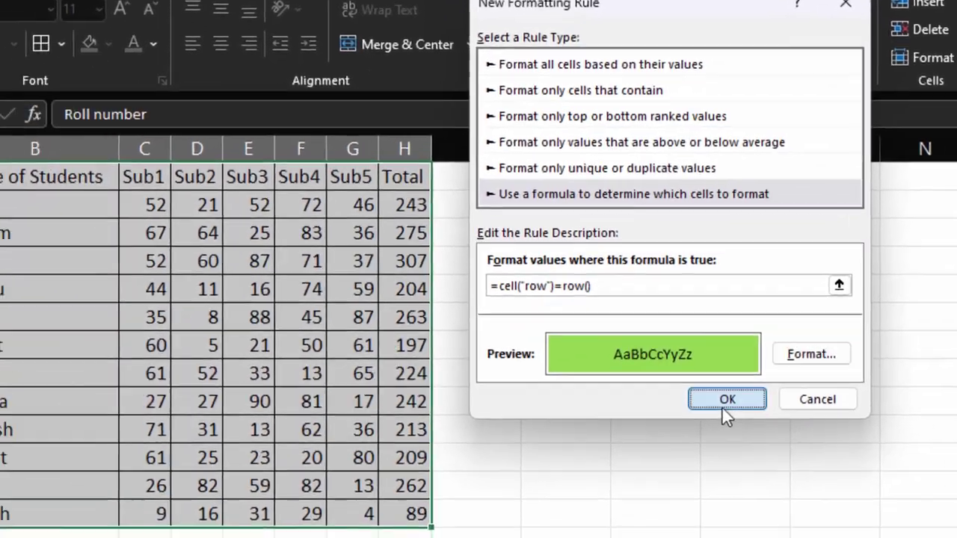
{"action": "left_click", "coordinate": [492, 442]}
Click cells in Shyam's, Monu's and Lokesh's rows to watch the green highlight follow.
{"action": "left_click", "coordinate": [242, 168]}
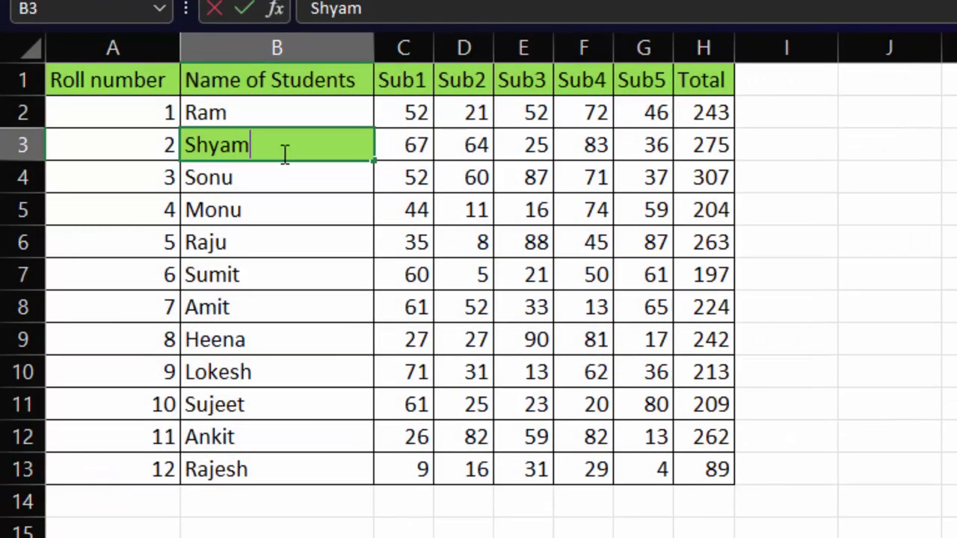
{"action": "left_click", "coordinate": [511, 217]}
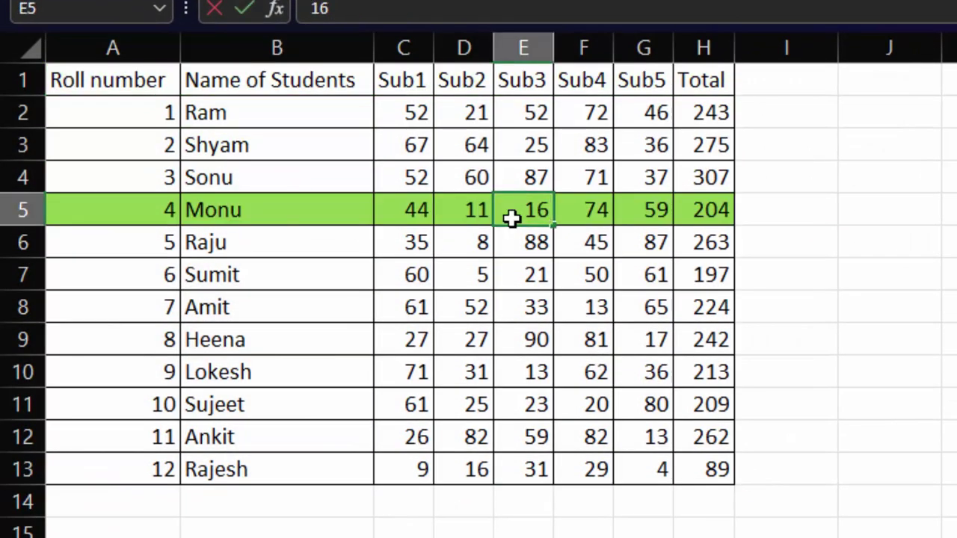
{"action": "left_click", "coordinate": [484, 357]}
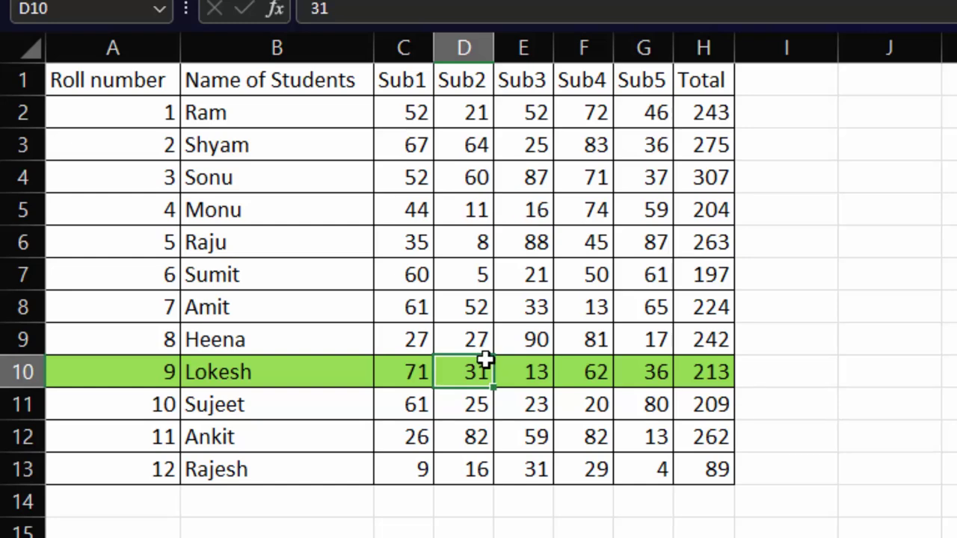